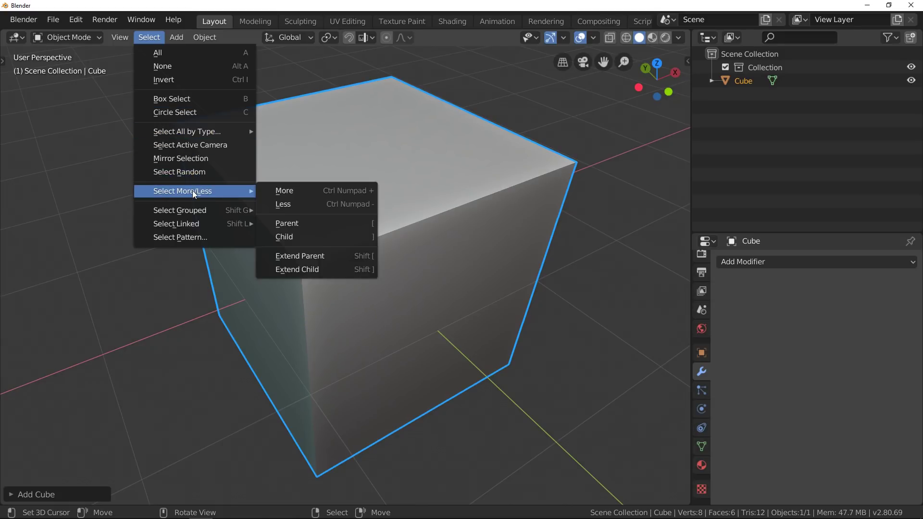
Step: Look through the cube's object operations, modifiers, physics, constraints and mesh data settings
mouse_move(200, 39)
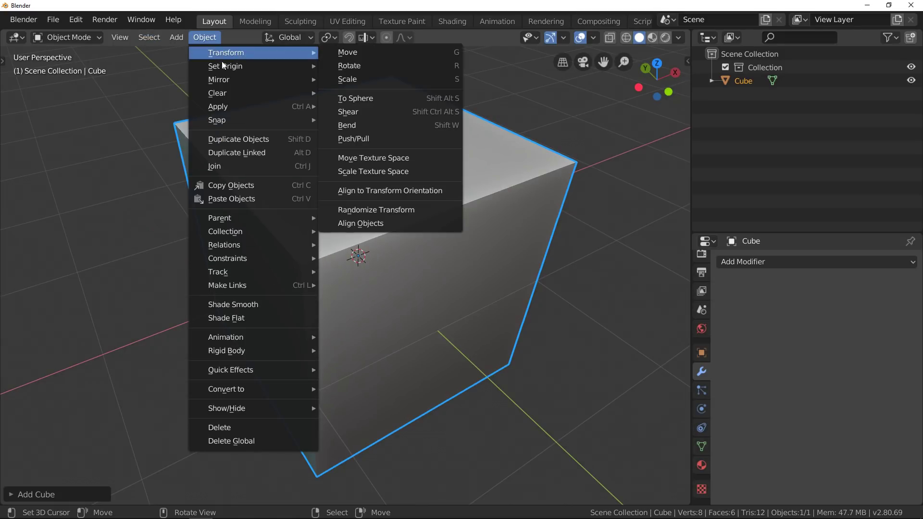
mouse_move(262, 73)
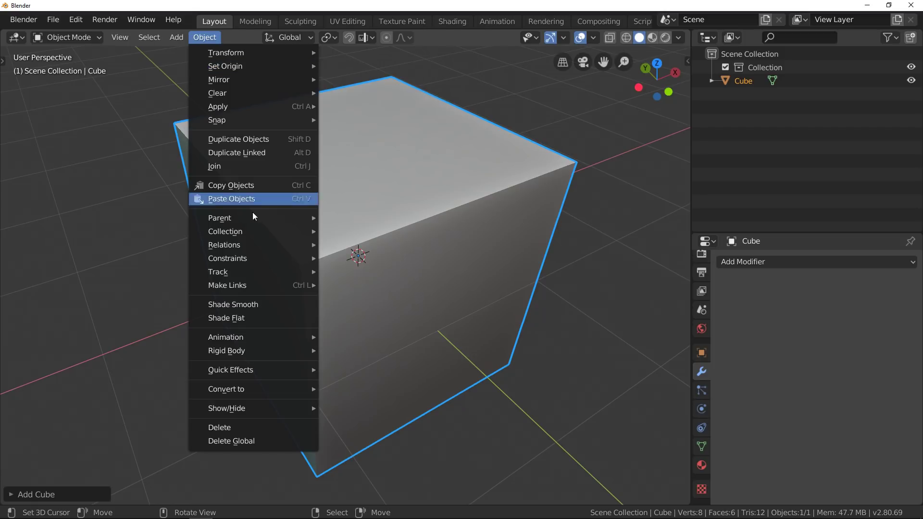
mouse_move(257, 242)
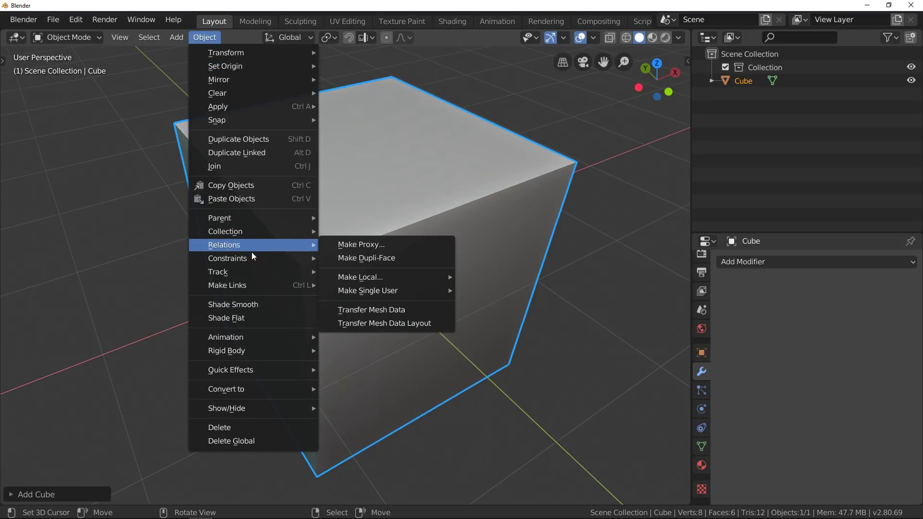
left_click(746, 263)
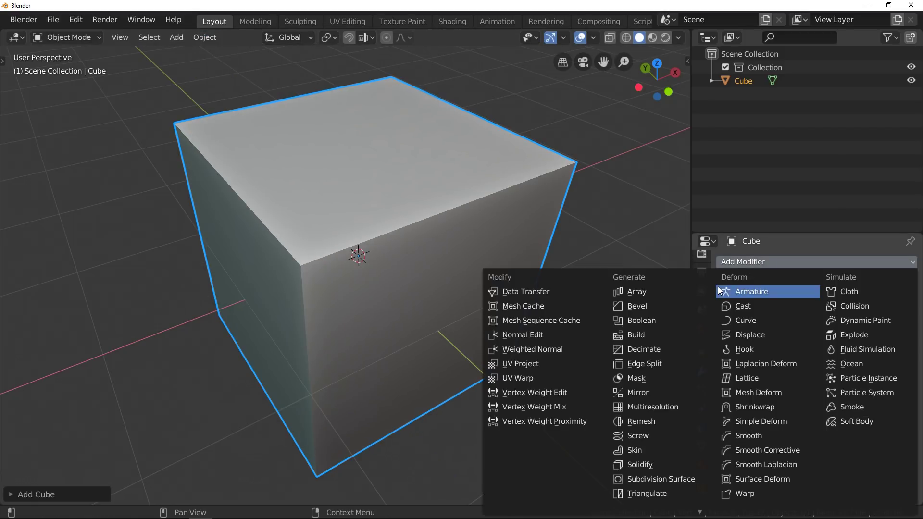
left_click(703, 398)
left_click(702, 410)
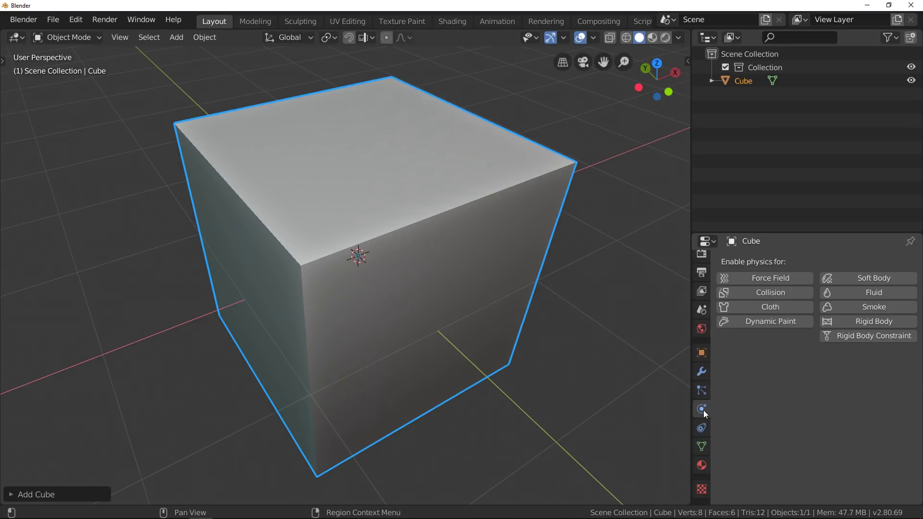
left_click(702, 427)
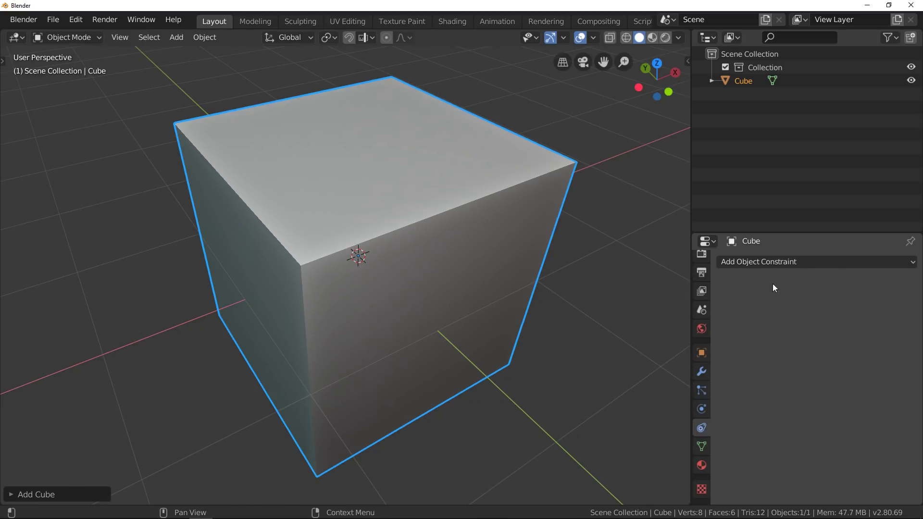
left_click(778, 263)
left_click(791, 468)
left_click(702, 447)
scroll(757, 442, "down", 4)
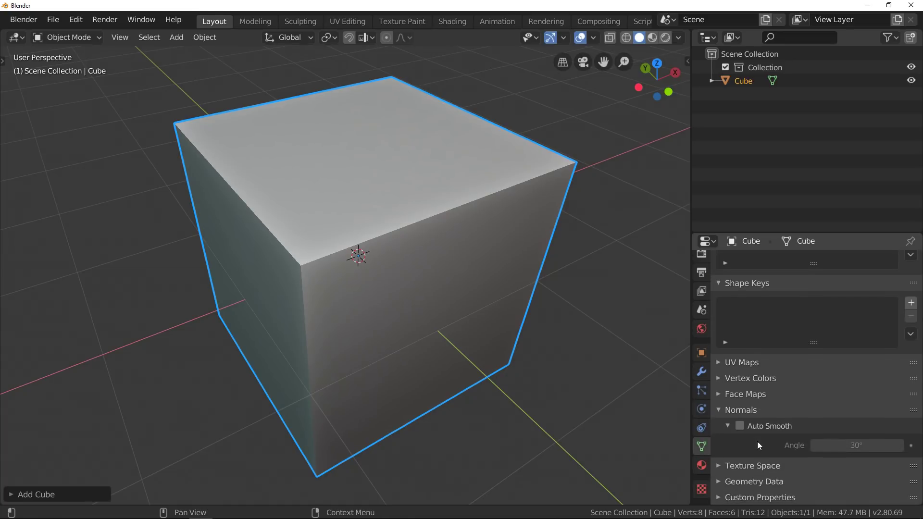
left_click(745, 361)
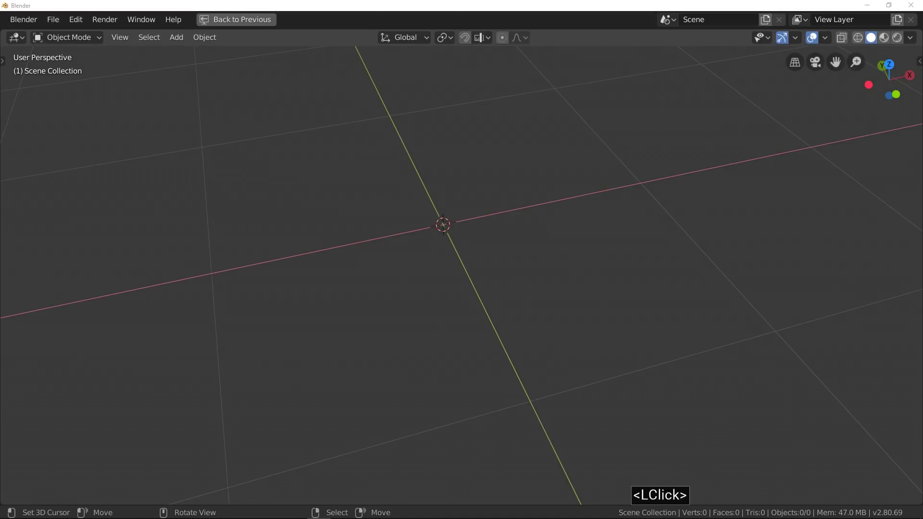
Step: Add a mesh plane at the world origin and view it from the top
middle_click_drag(393, 272, 385, 278)
key("shift+a")
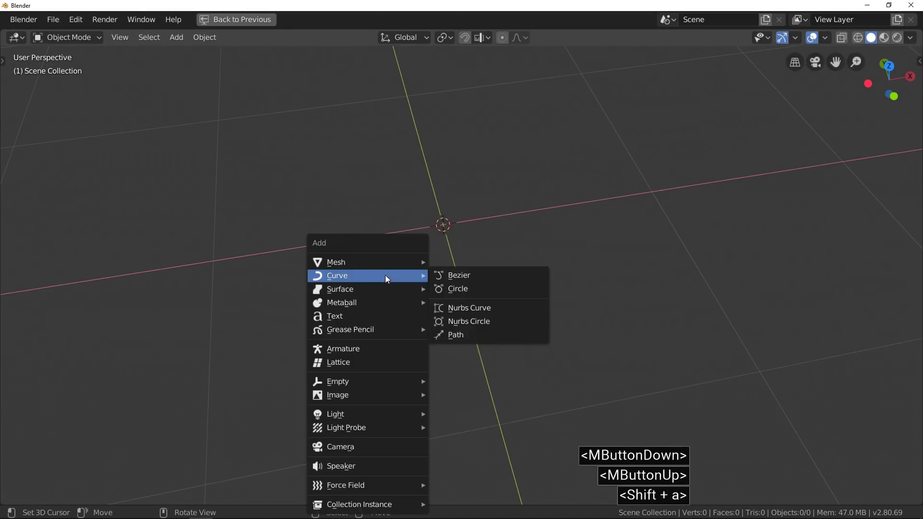
left_click(458, 264)
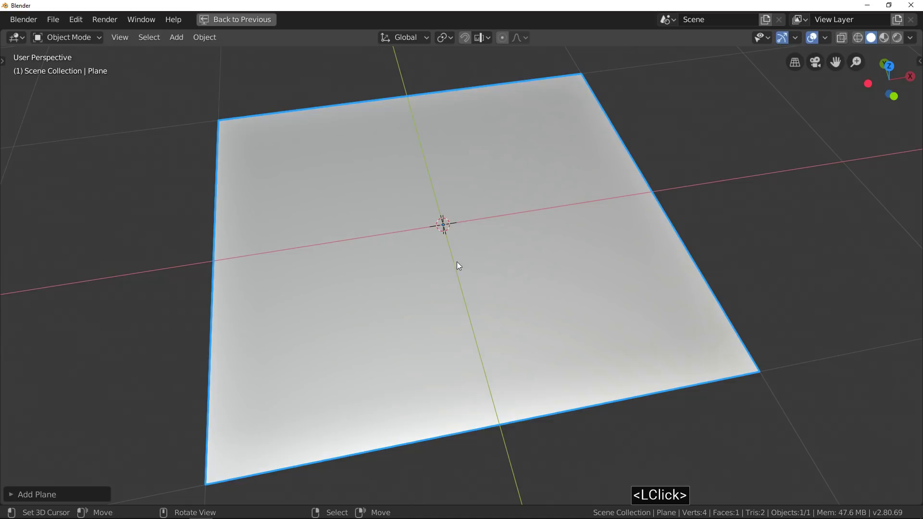
key("7")
scroll(452, 263, "down", 3)
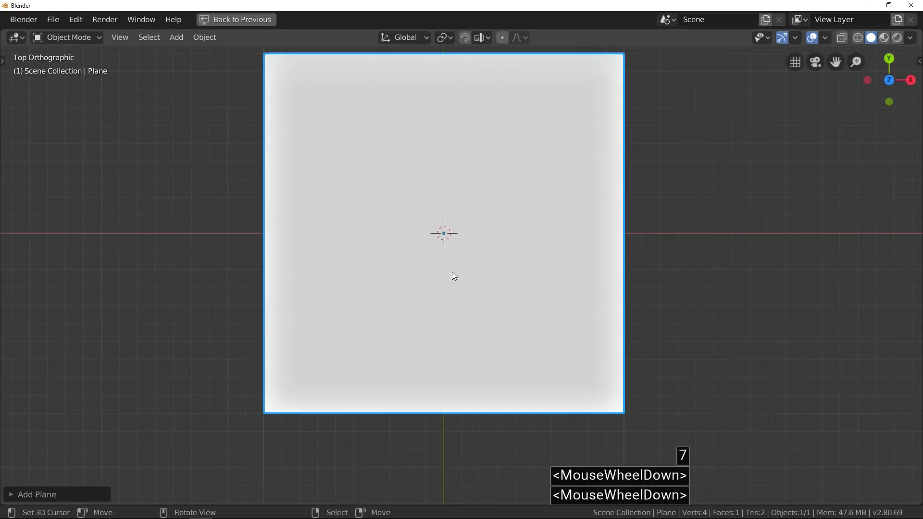
Step: Divide the plane into four equal quads with one centred vertical and one centred horizontal loop cut
key("Tab")
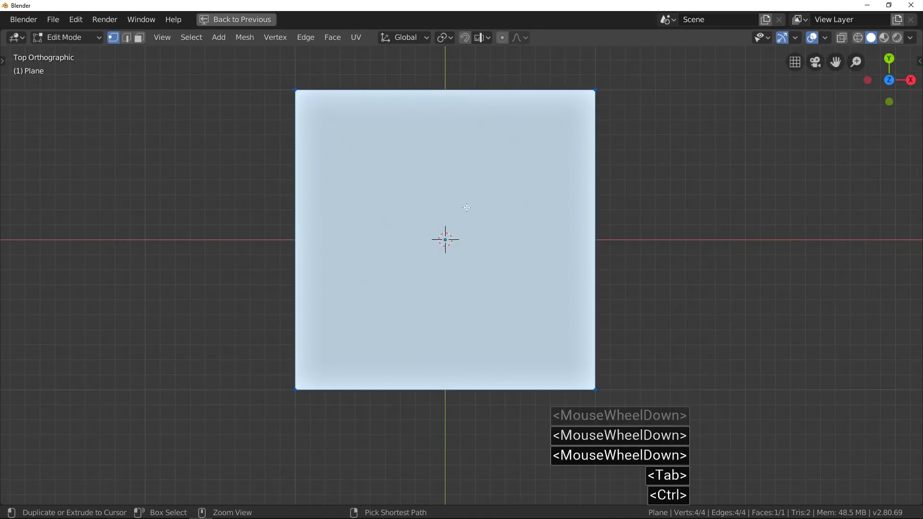
key("ctrl+r")
left_click(452, 95)
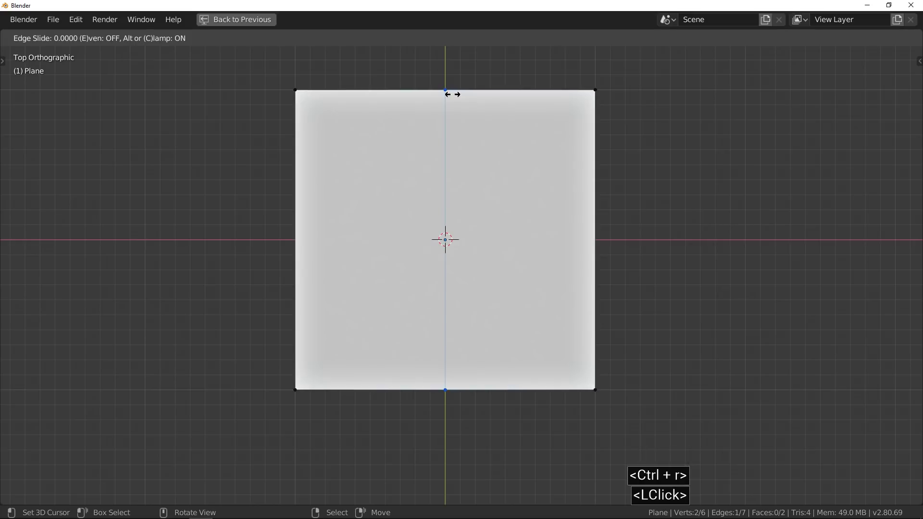
right_click(447, 125)
key("ctrl+r")
left_click(297, 222)
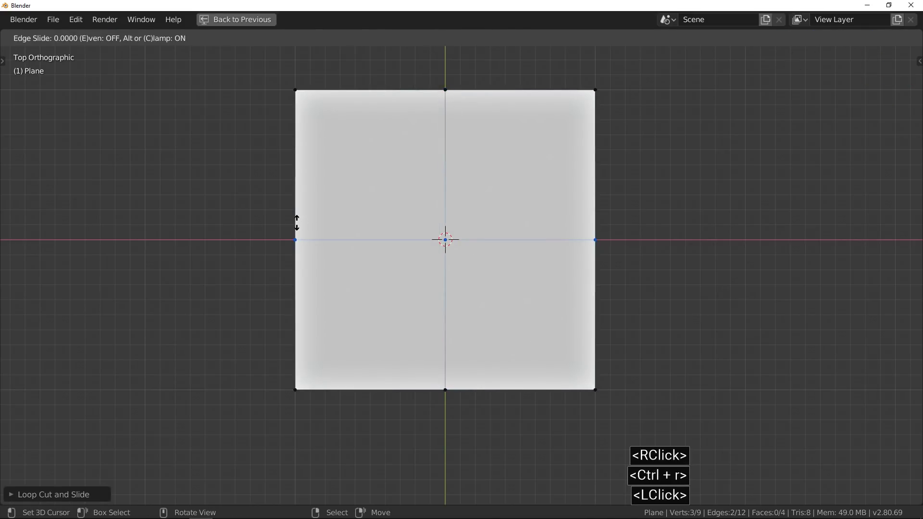
right_click(296, 221)
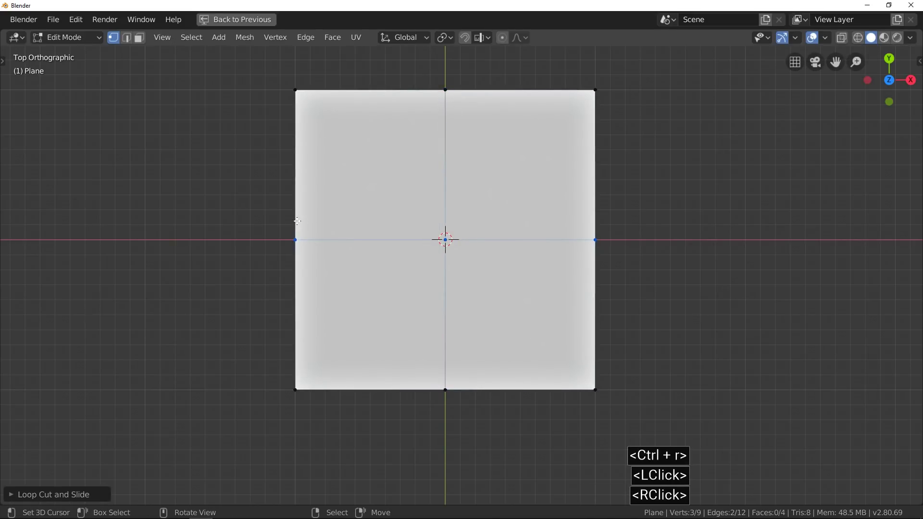
Step: Vertex-bevel the plane's centre vertex into a circle about 0.79 m wide with 19 segments and a profile of about 0.089
right_click(445, 239)
key("ctrl+shift")
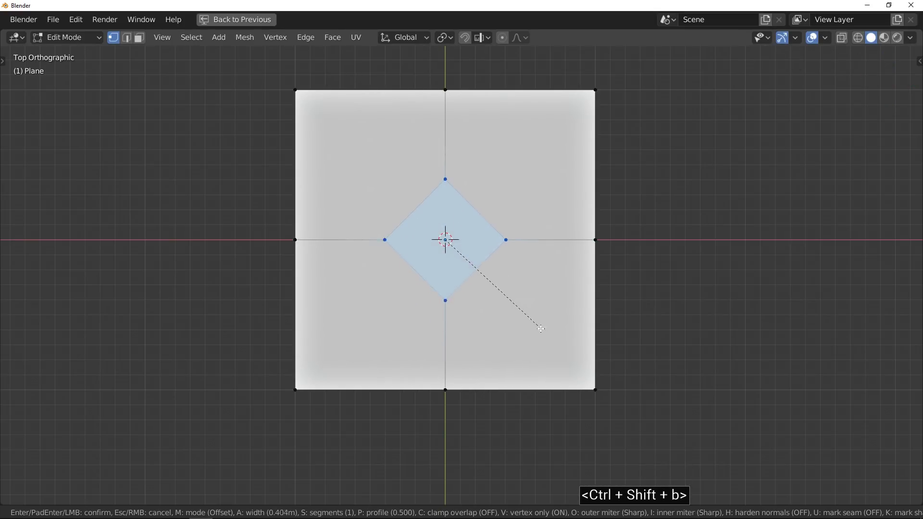
scroll(560, 356, "up", 7)
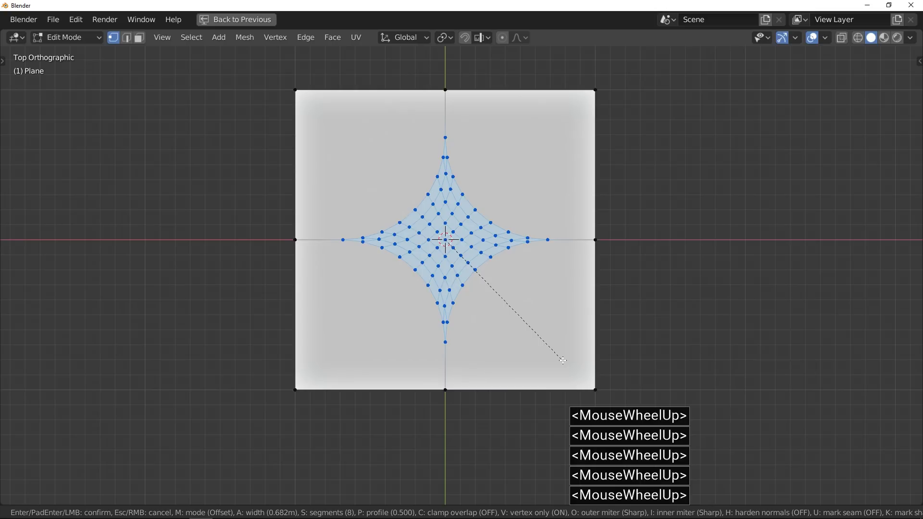
scroll(563, 361, "up", 11)
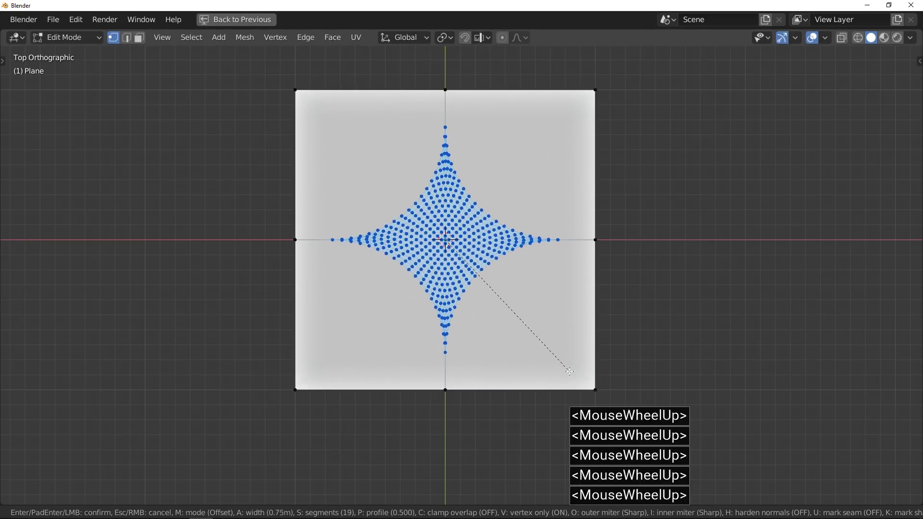
key("p")
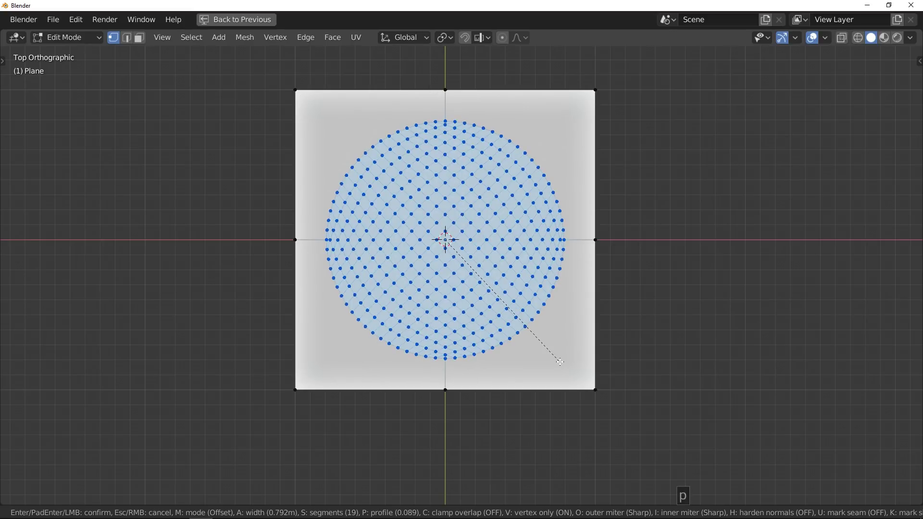
left_click(559, 362)
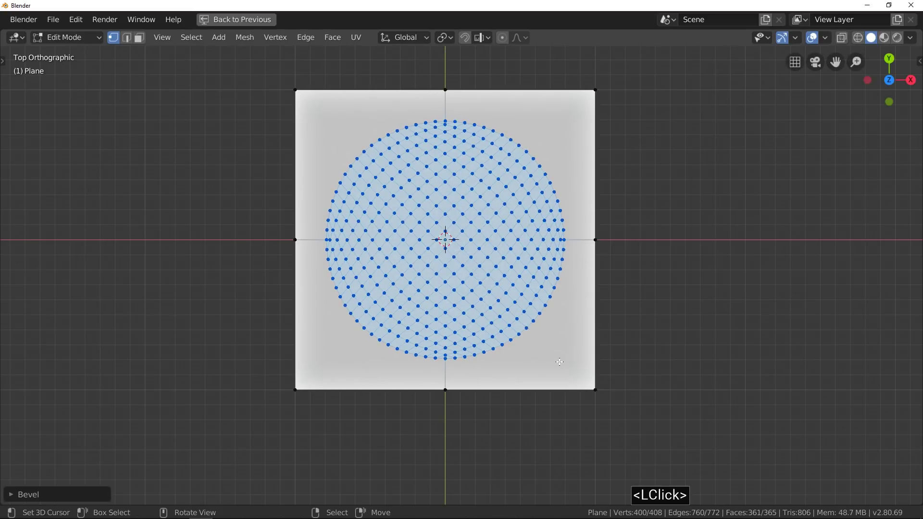
Step: Grow a selection from the central face to just inside the circle's rim and delete those vertices to open a round hole
right_click(448, 250)
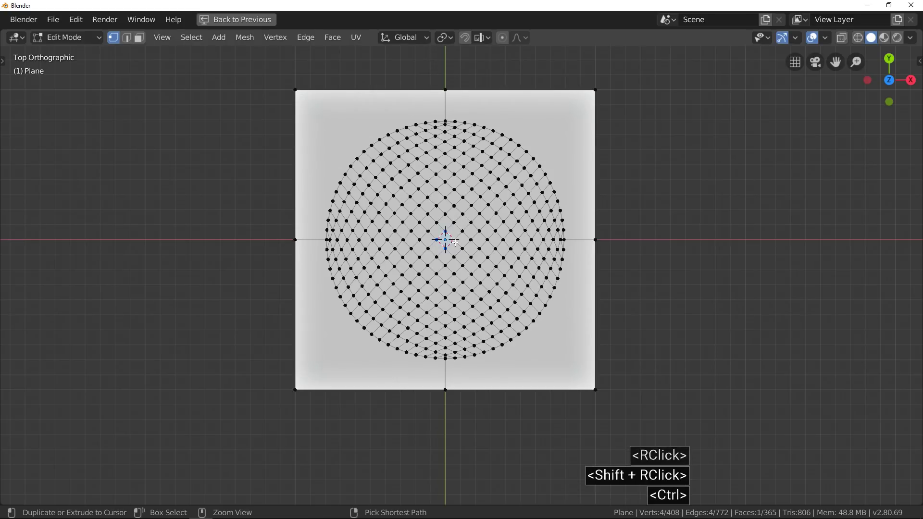
key("ctrl+KP_Add")
key("ctrl+KP_Add")
key("ctrl+KP_Add")
key("ctrl+KP_Add")
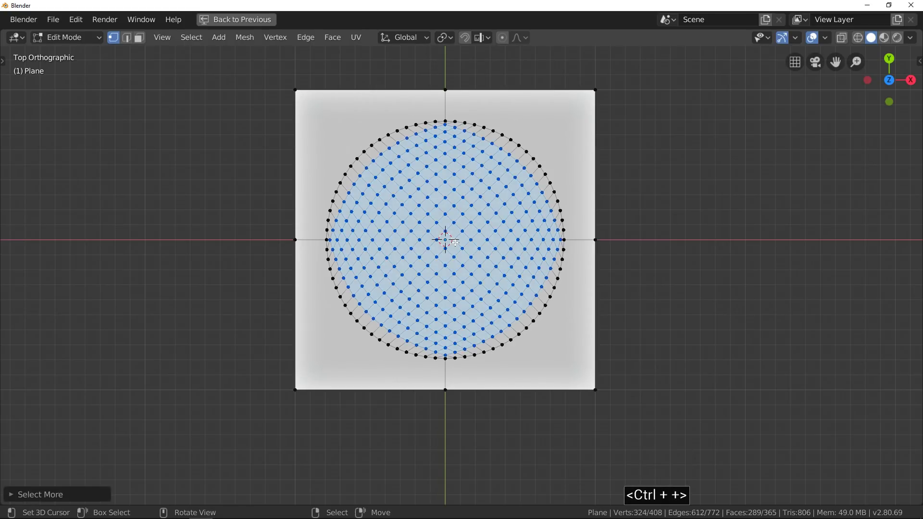
key("x")
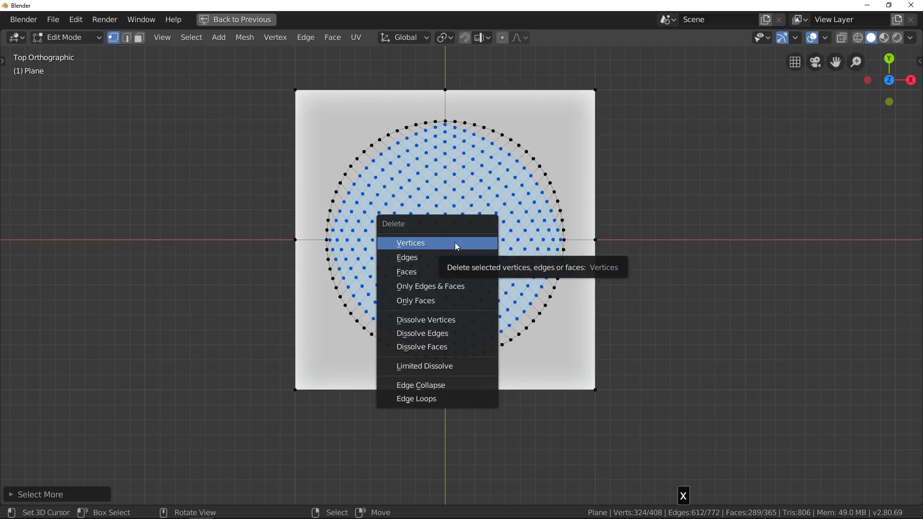
left_click(456, 246)
Step: Apply To Sphere with factor 1 to the hole's edge loop, then return to Object Mode
right_click(379, 137, "alt+shift")
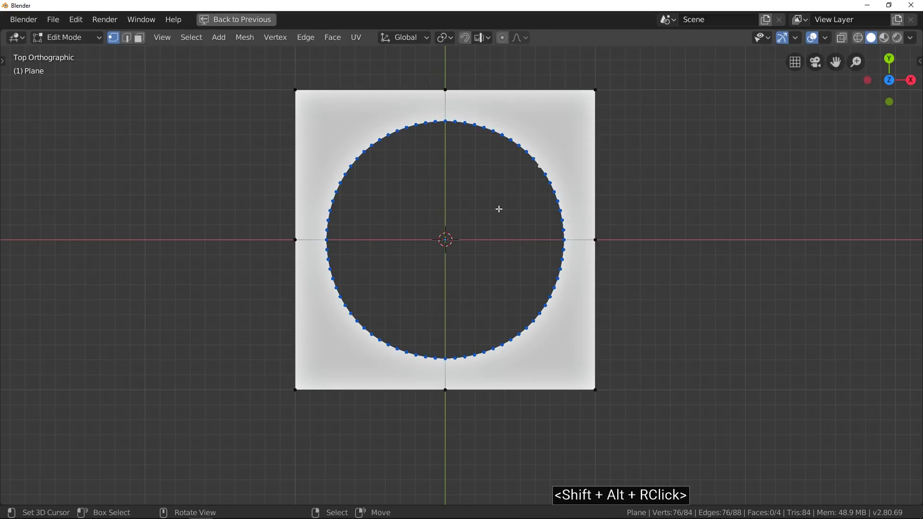
key("F3")
type("to sp")
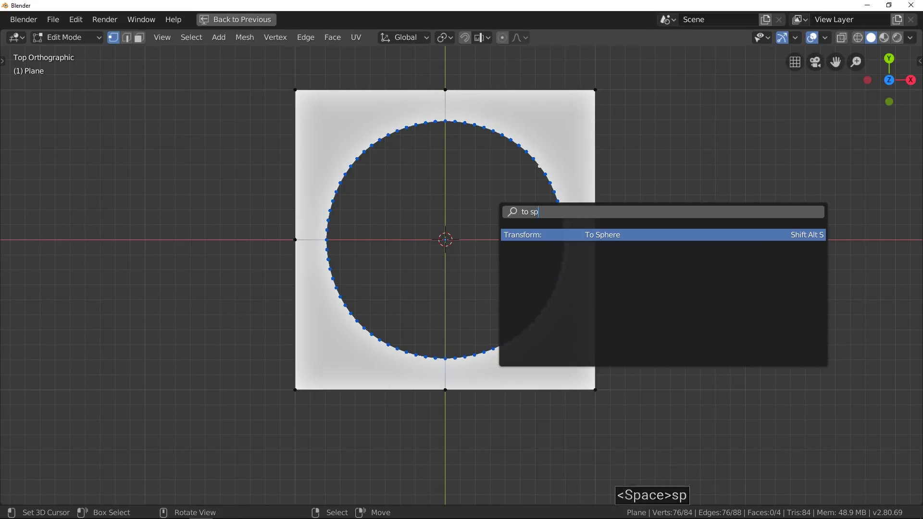
key("Return")
type("1")
key("Return")
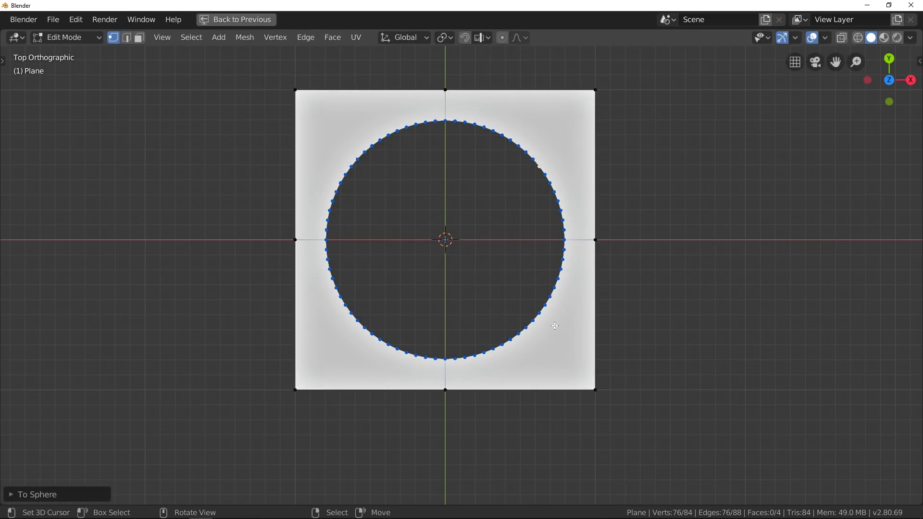
key("Tab")
Step: Add an Array modifier to the plane with a count of 8 and Merge enabled
middle_click_drag(520, 290, 429, 303, "shift")
scroll(428, 303, "down", 2)
key("ctrl+space")
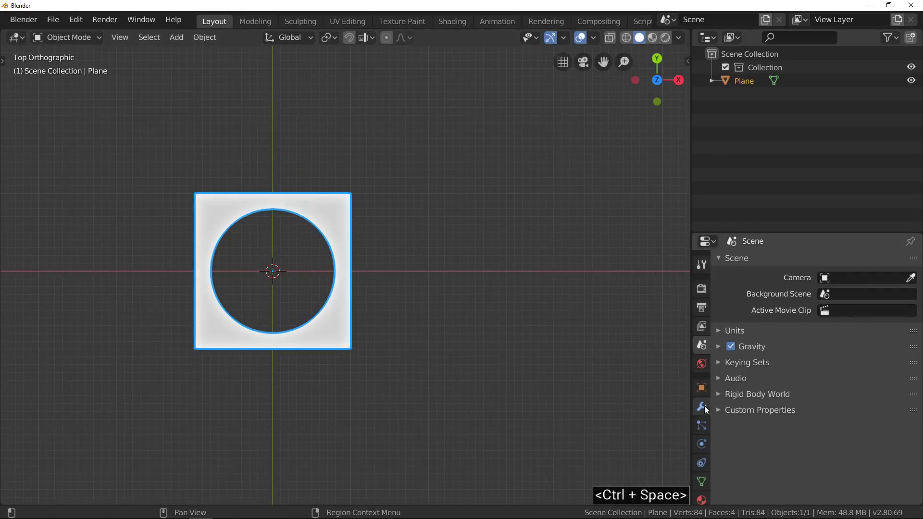
left_click(702, 406)
left_click(770, 261)
left_click(625, 291)
scroll(512, 266, "down", 3)
left_click(830, 333)
type("8")
key("Return")
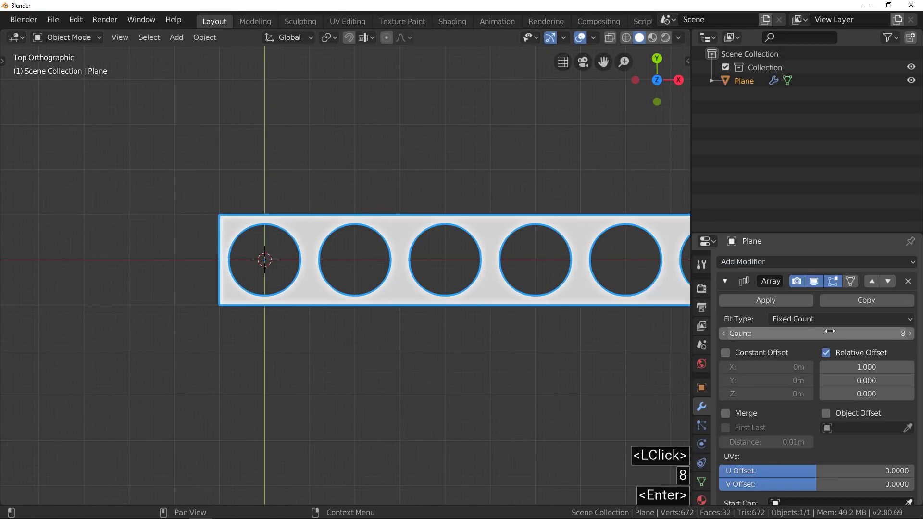
scroll(437, 317, "down", 4)
left_click(746, 412)
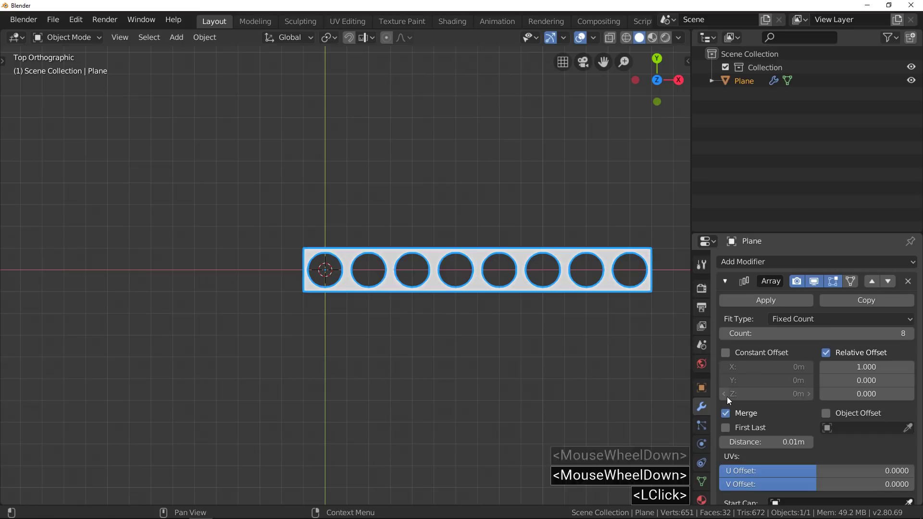
Step: Copy the Array modifier and set the copy's count to 3
left_click(861, 300)
left_click(725, 281)
left_click(831, 356)
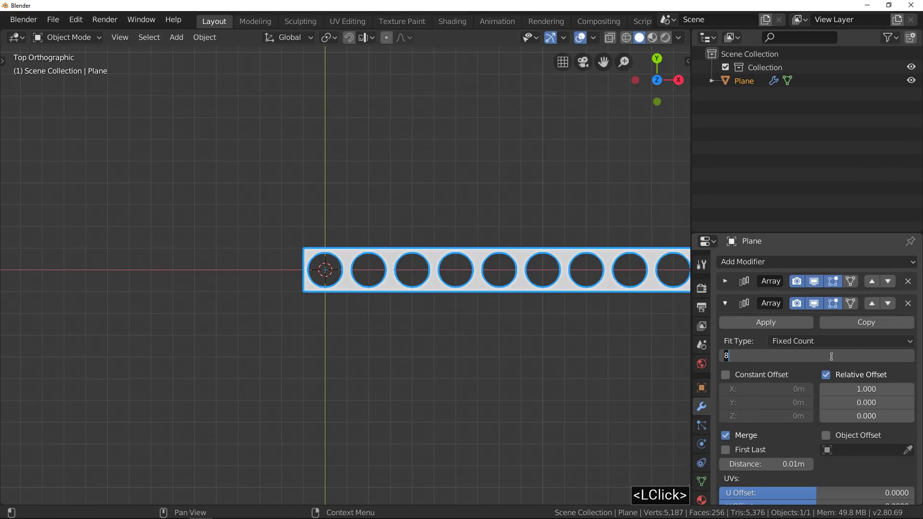
type("3")
key("Return")
Step: Set the second Array's relative offset to 0 in X and 1 in Y so the rows stack vertically
left_click(865, 389)
type("0")
key("Return")
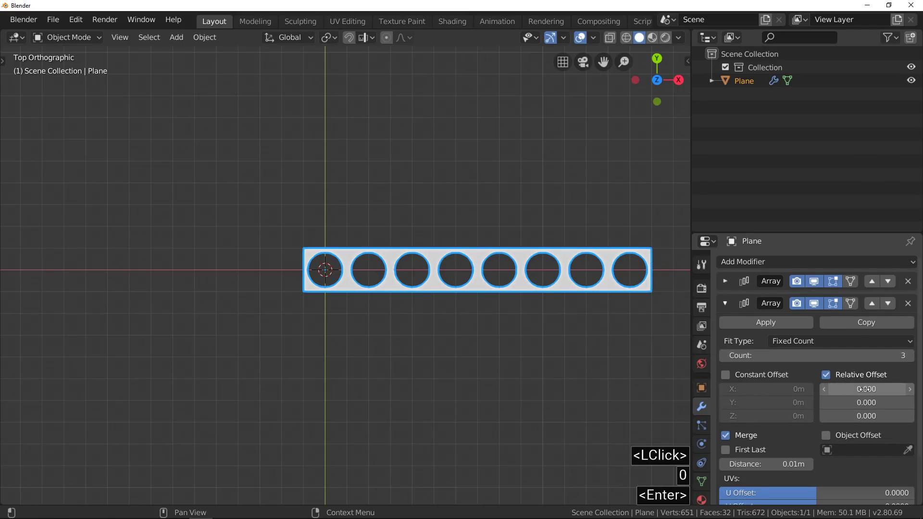
left_click(864, 402)
type("1")
key("Return")
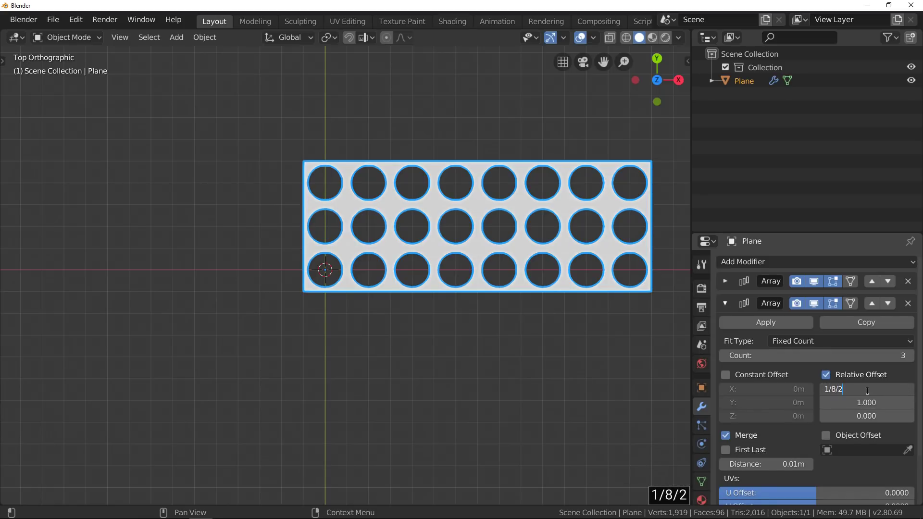
Step: Stagger the rows by half a hole spacing by setting the second Array's relative X offset to 1/8/2
left_click(868, 391)
type("1/8/2")
key("Return")
Step: Scale the hole's edge loop down slightly in Edit Mode to make all the arrayed holes smaller
scroll(279, 250, "up", 2)
middle_click_drag(387, 225, 251, 253, "shift")
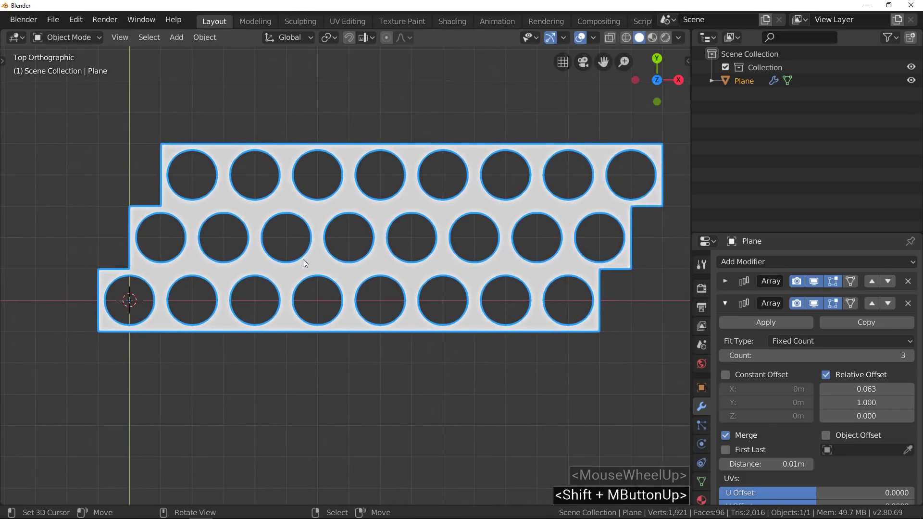
key("Tab")
key("s")
left_click(183, 288)
key("Tab")
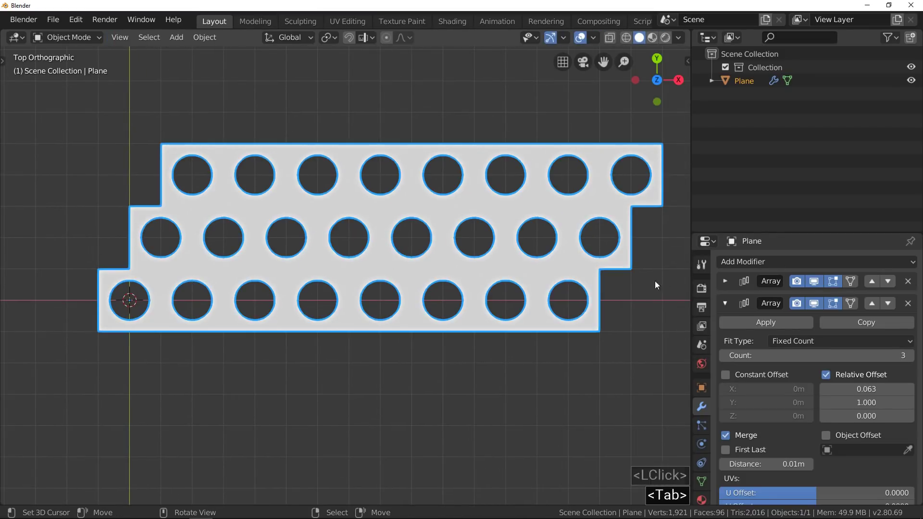
Step: Apply both Array modifiers to make the staggered panel real geometry
left_click(723, 281)
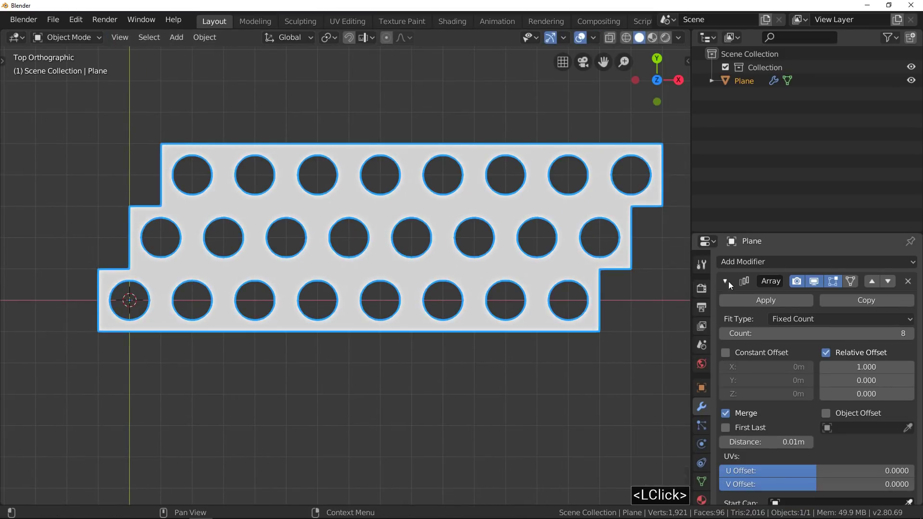
left_click(759, 302)
left_click(758, 302)
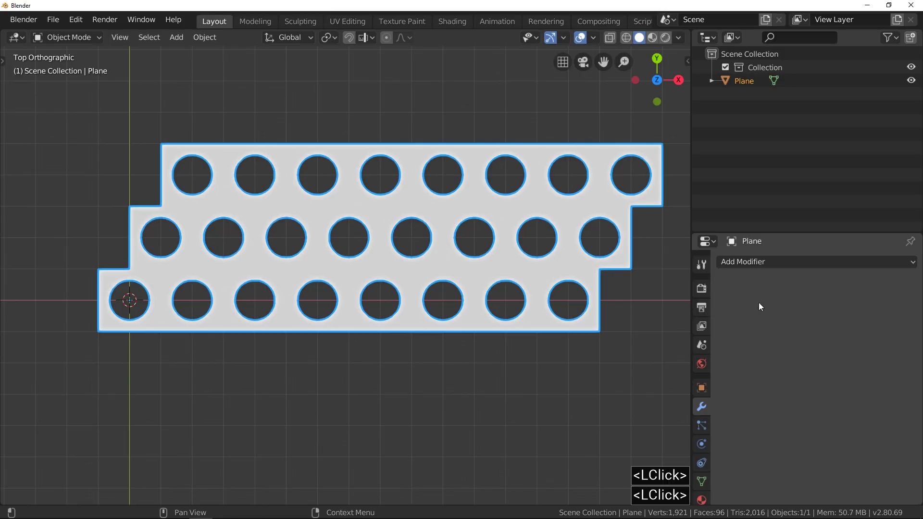
Step: Circle-select the first hole tile of the lowest row in Edit Mode and delete its vertices
key("Tab")
key("a")
key("alt+a")
scroll(85, 309, "up", 7)
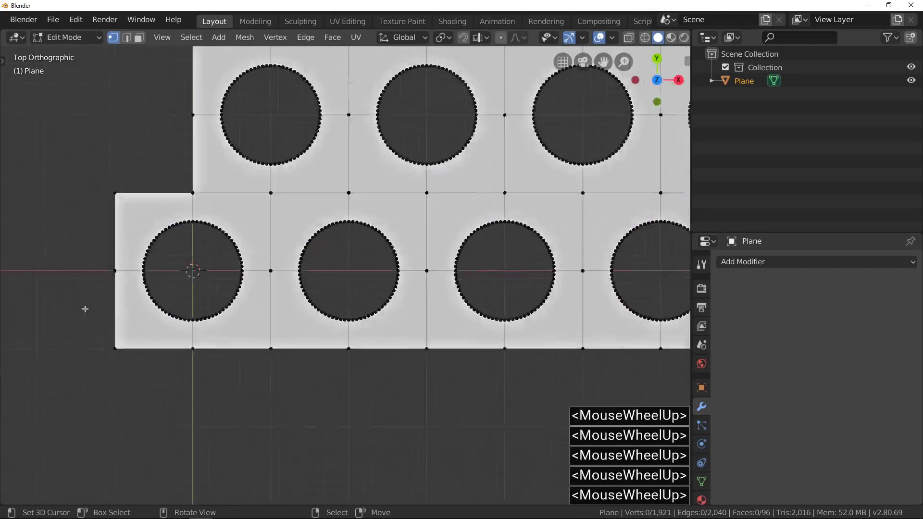
key("c")
scroll(187, 205, "down", 5)
mouse_move(148, 170)
left_mouse_down()
mouse_move(166, 345)
mouse_move(246, 368)
mouse_move(227, 348)
mouse_move(280, 232)
mouse_move(214, 243)
left_mouse_up()
right_click(215, 244)
key("x")
left_click(215, 244)
scroll(215, 245, "down", 5)
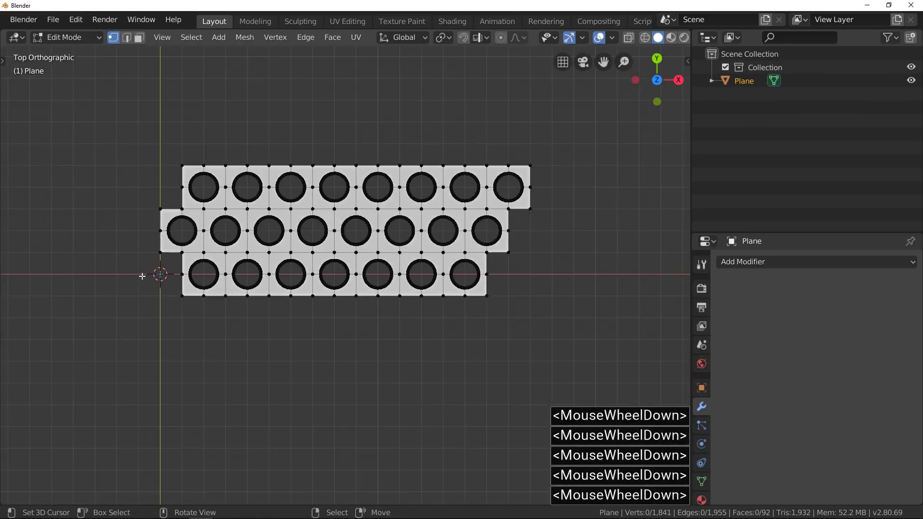
Step: Circle-select the last hole tile of the uppermost row and delete its vertices so the panel is symmetrical
scroll(393, 224, "up", 9)
key("c")
mouse_move(423, 187)
left_mouse_down()
mouse_move(393, 224)
mouse_move(494, 212)
mouse_move(555, 222)
mouse_move(536, 330)
mouse_move(543, 252)
left_mouse_up()
right_click(544, 252)
key("x")
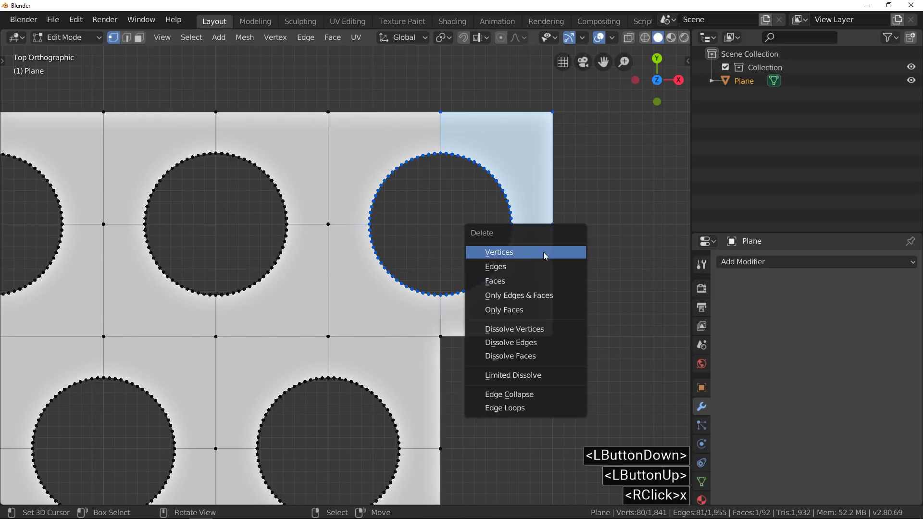
left_click(545, 254)
scroll(510, 260, "down", 5)
scroll(521, 267, "down", 3)
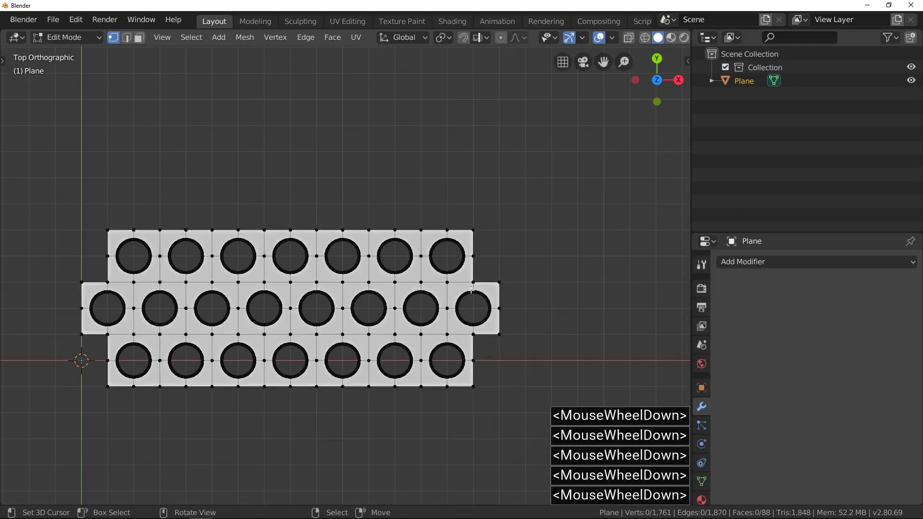
Step: Delete only the faces of the whole panel, keeping its edges and vertices
key("Tab")
key("Tab")
middle_click_drag(314, 319, 387, 238, "shift")
key("a")
scroll(361, 278, "up", 2)
key("x")
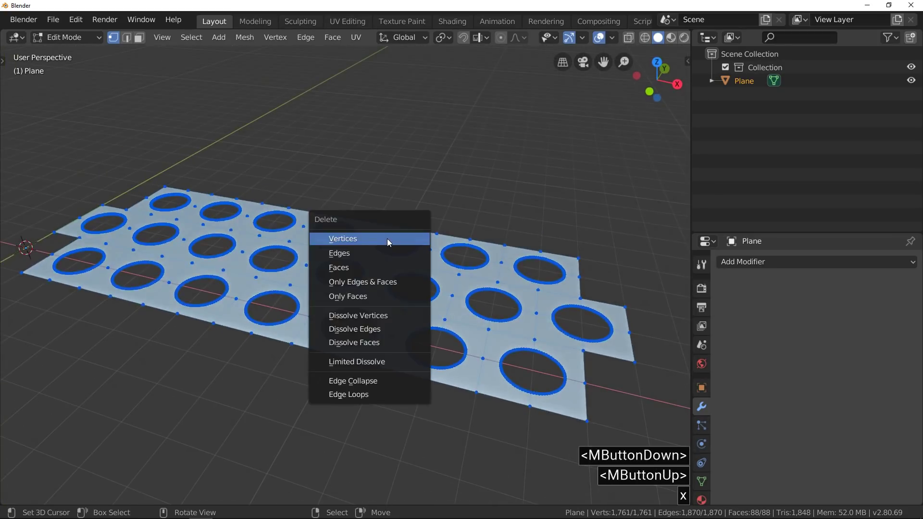
left_click(405, 297)
Step: Extrude all the panel's edges upward along the Z axis into thin vertical walls
key("a")
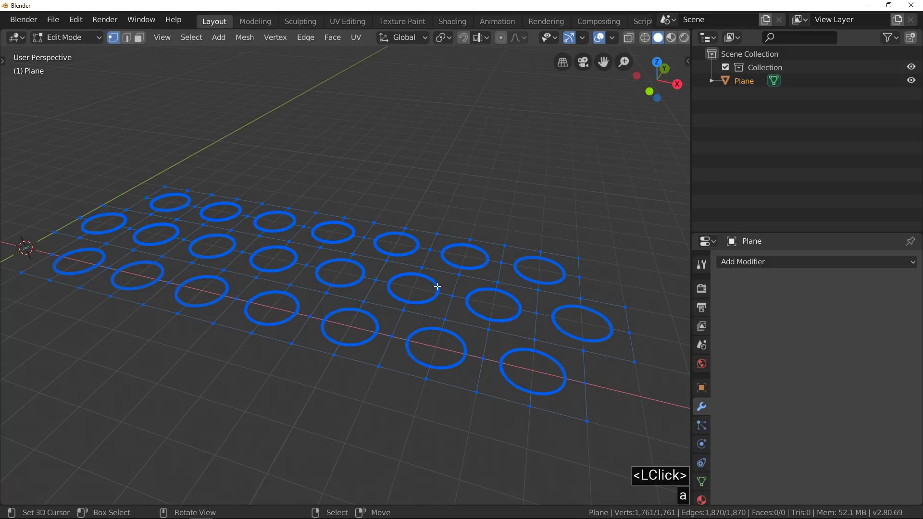
key("e")
key("z")
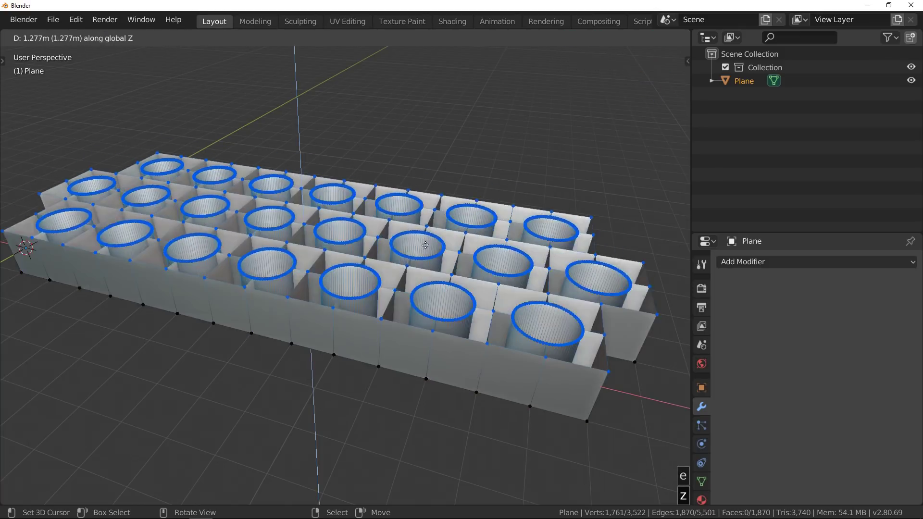
left_click(422, 226)
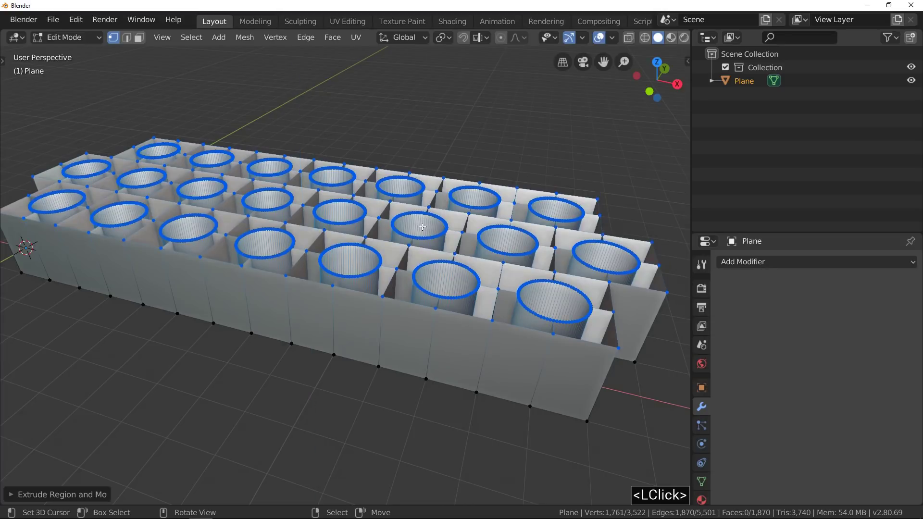
key("Tab")
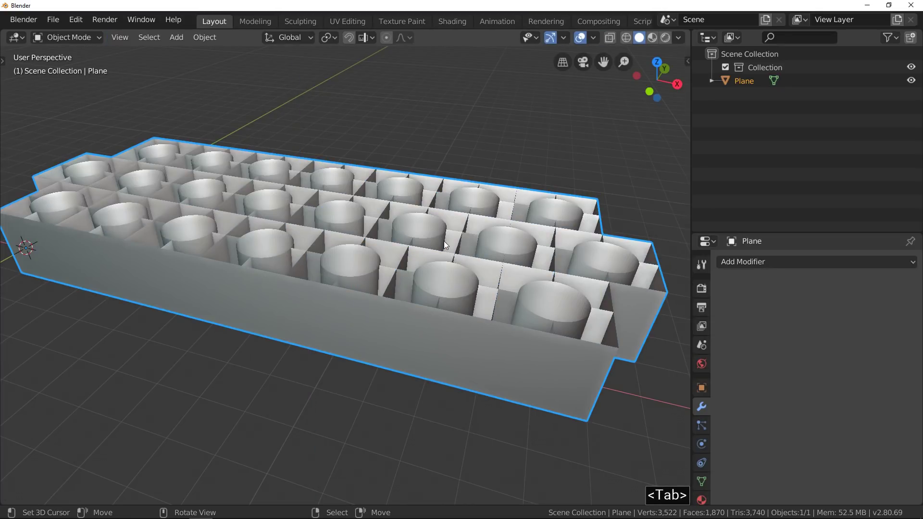
Step: Assign all vertices of the extruded grid to a new vertex group
key("Tab")
key("a")
left_click(701, 481)
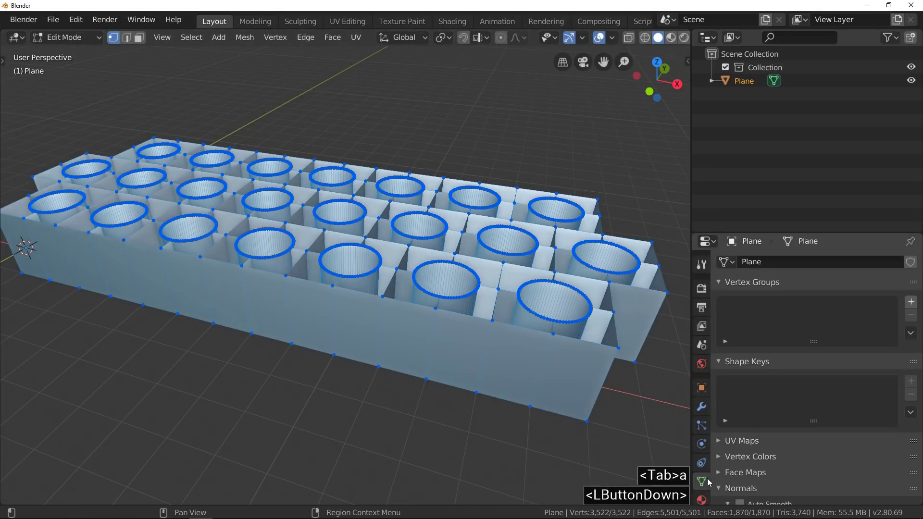
left_click(910, 302)
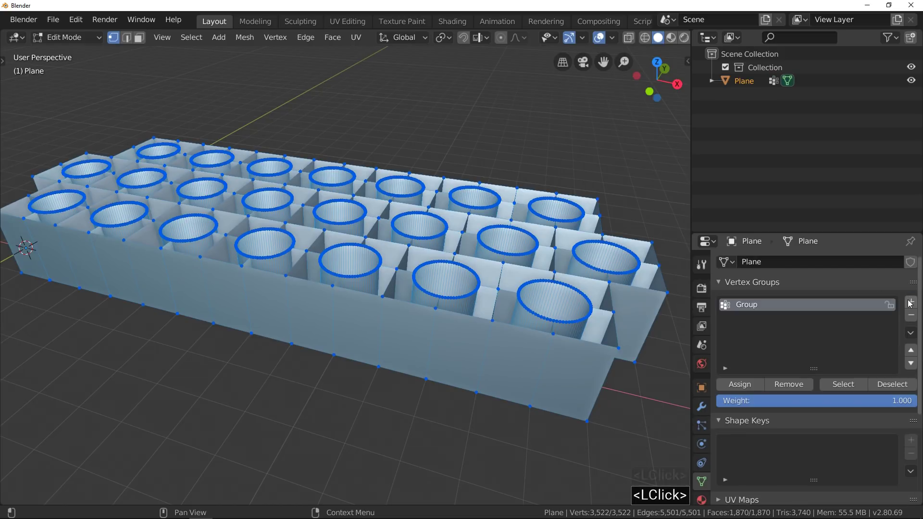
left_click(740, 384)
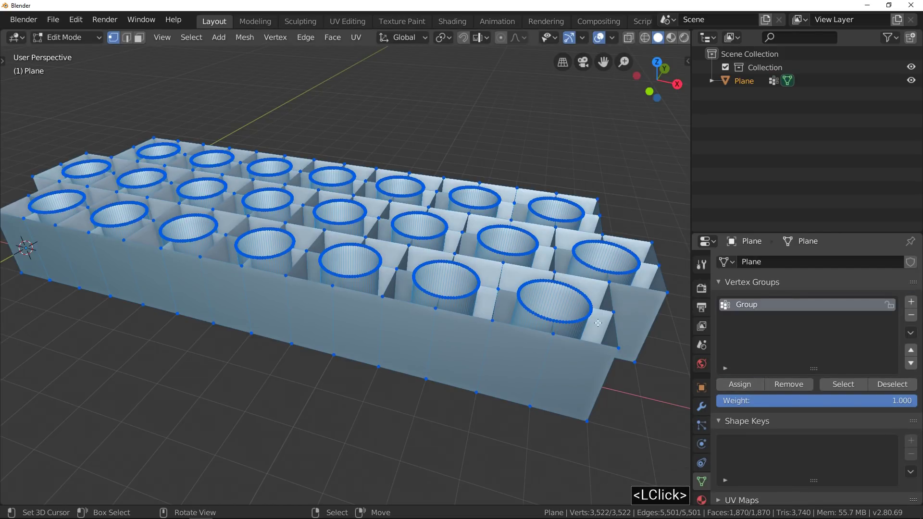
key("Tab")
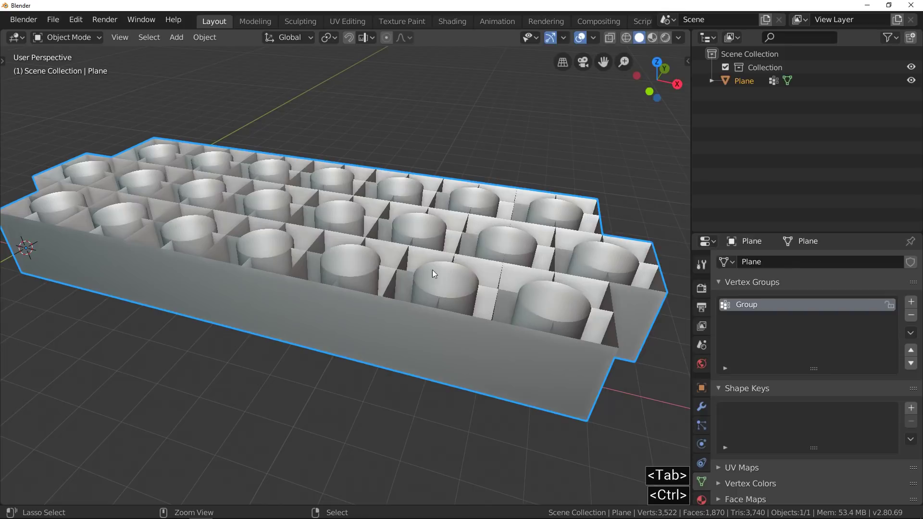
Step: Maximise the 3D viewport and set the extruded grid's origin to its geometry
key("ctrl+space")
middle_click_drag(436, 270, 231, 63)
left_click(202, 37)
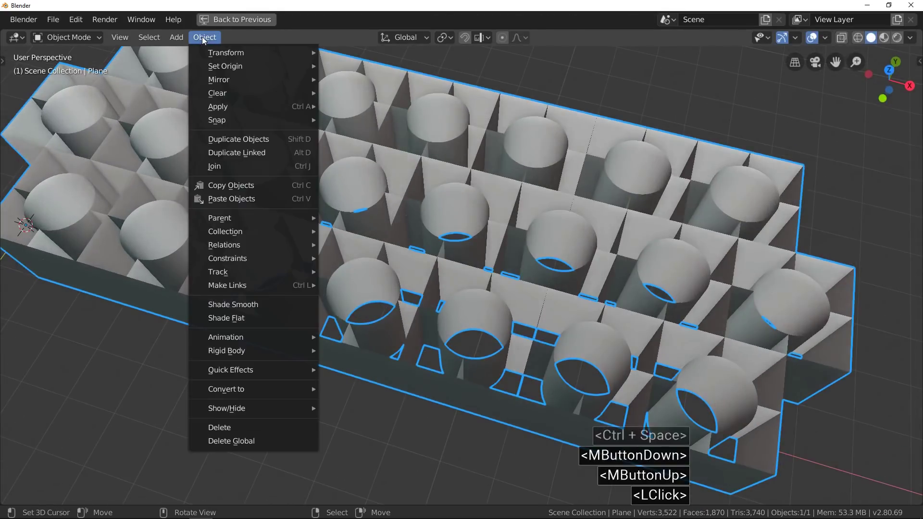
mouse_move(217, 67)
left_click(392, 80)
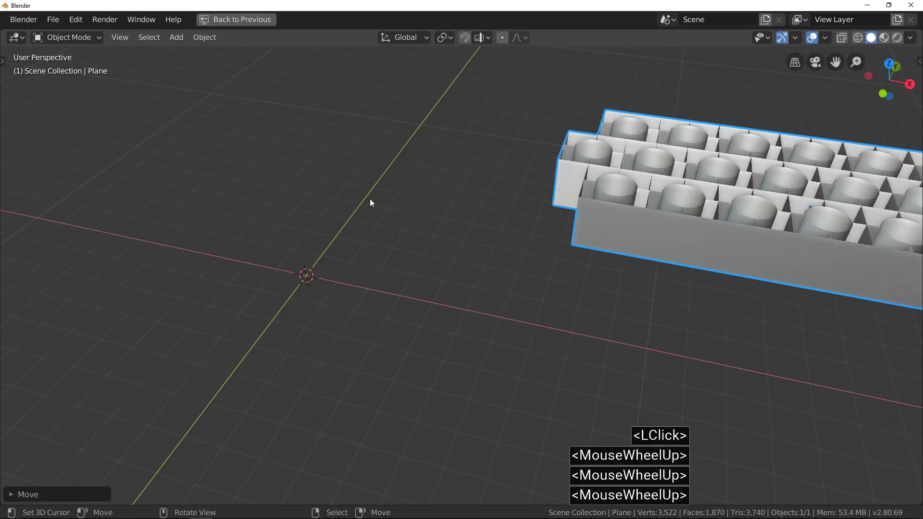
Step: Add a cube mesh at the world origin
key("shift+a")
mouse_move(370, 201)
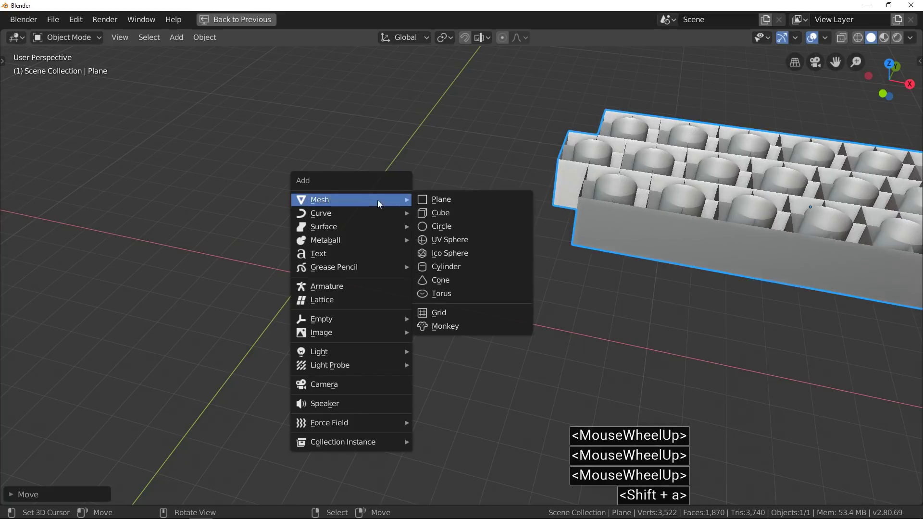
left_click(437, 212)
Step: Duplicate the extruded grid and snap the copy to the 3D cursor on the cube's upper face
right_click(591, 202)
key("shift+d")
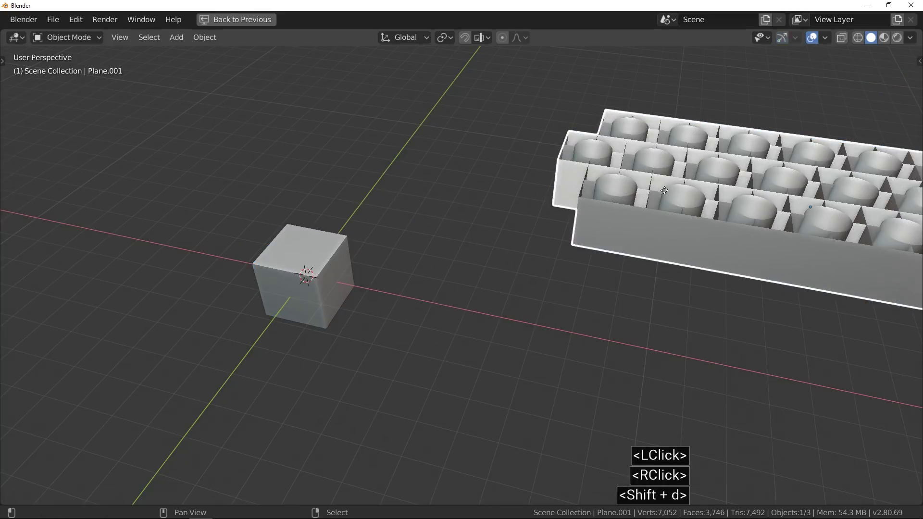
key("shift+z")
left_click(189, 148)
key("shift+s")
left_click(450, 243)
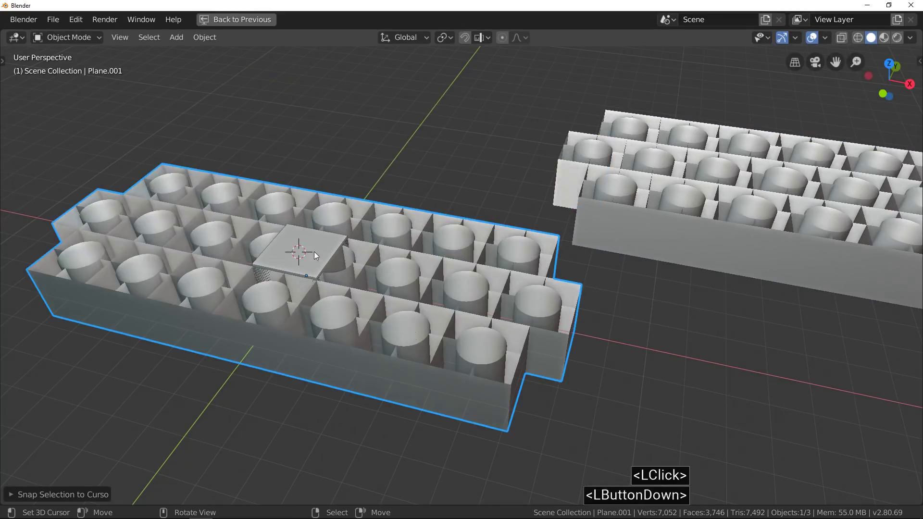
Step: Scale the duplicated grid down until it fits well inside the cube's upper face
key("s")
left_click(267, 245)
scroll(394, 247, "up", 5)
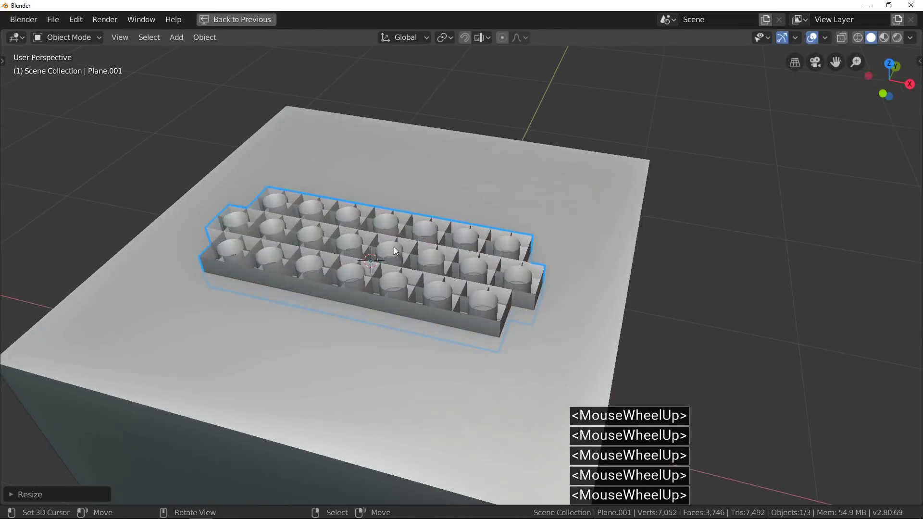
mouse_move(394, 247)
middle_mouse_down()
mouse_move(423, 231)
mouse_move(374, 230)
mouse_move(390, 238)
middle_mouse_up()
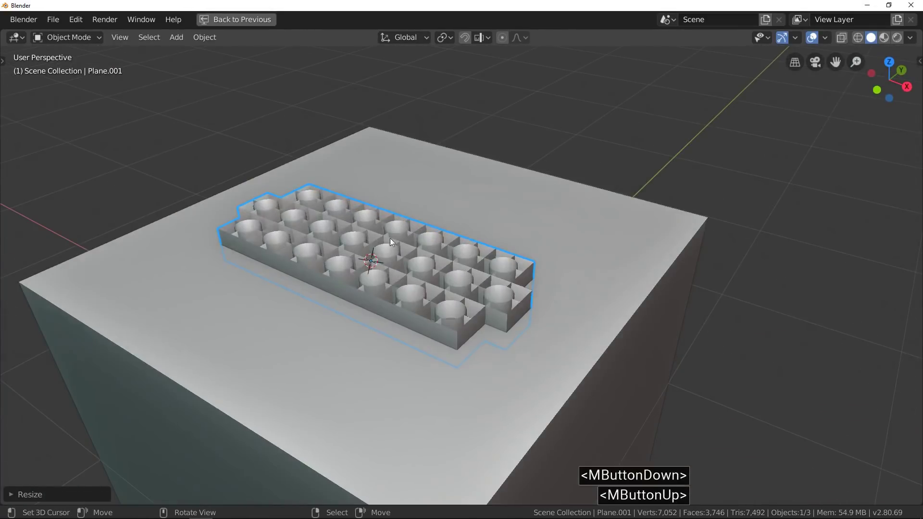
Step: Join the scaled grid copy into the cube as a single object
right_click(480, 204, "shift")
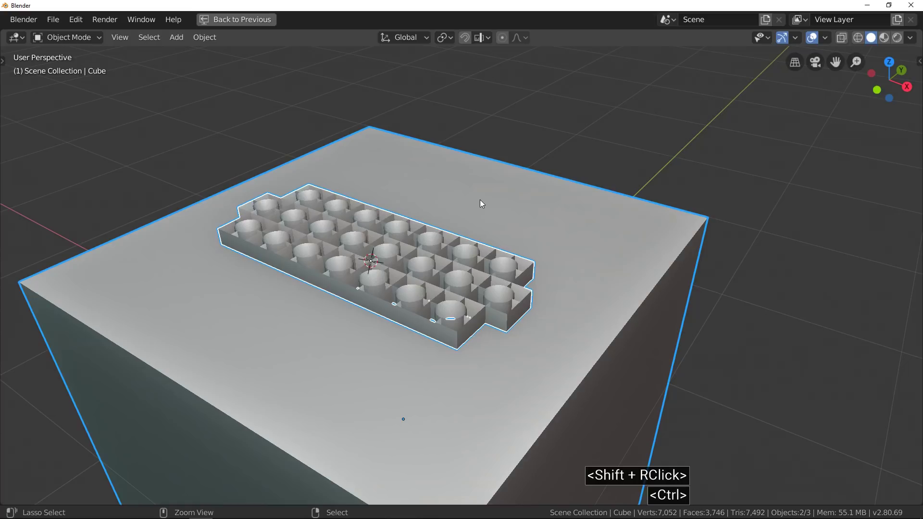
key("ctrl+j")
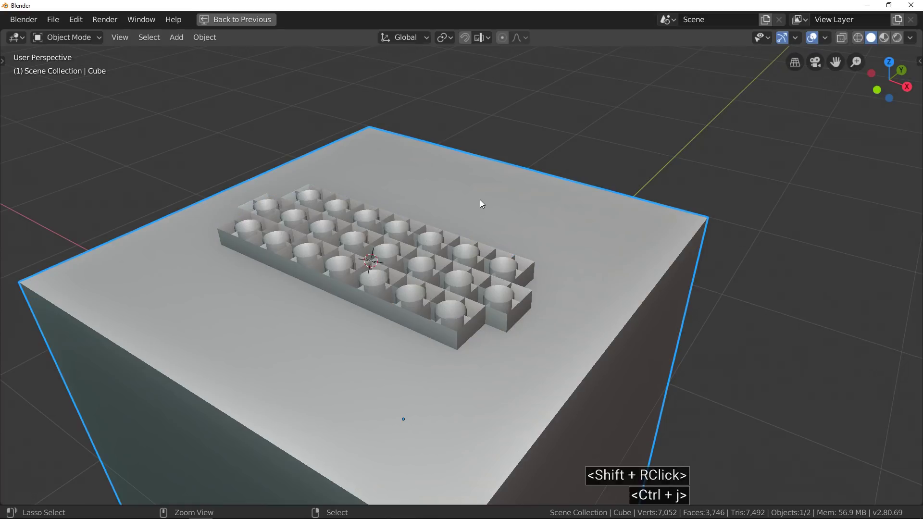
right_click(416, 252)
middle_click_drag(416, 252, 465, 242)
Step: Select only the vertex group's grid in Edit Mode and cut its pattern into the cube with Intersect (Knife)
key("Tab")
key("alt+a")
key("ctrl+space")
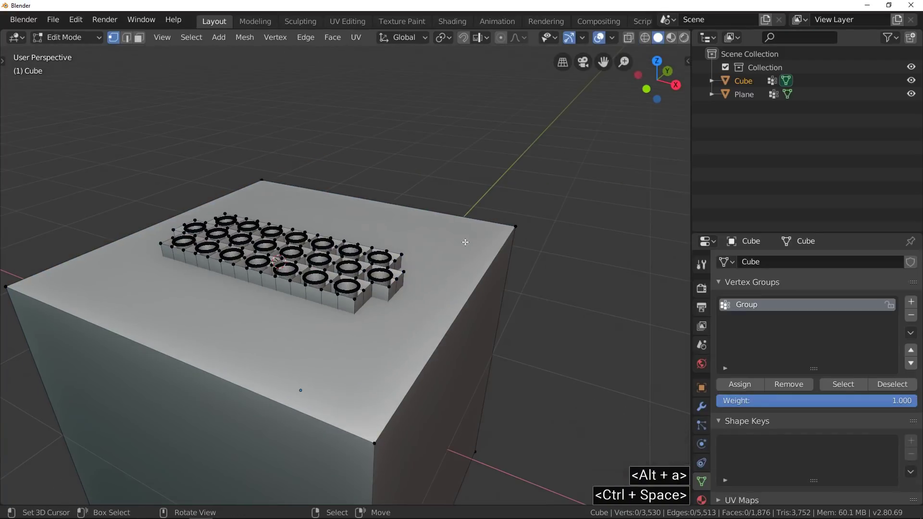
left_click(843, 384)
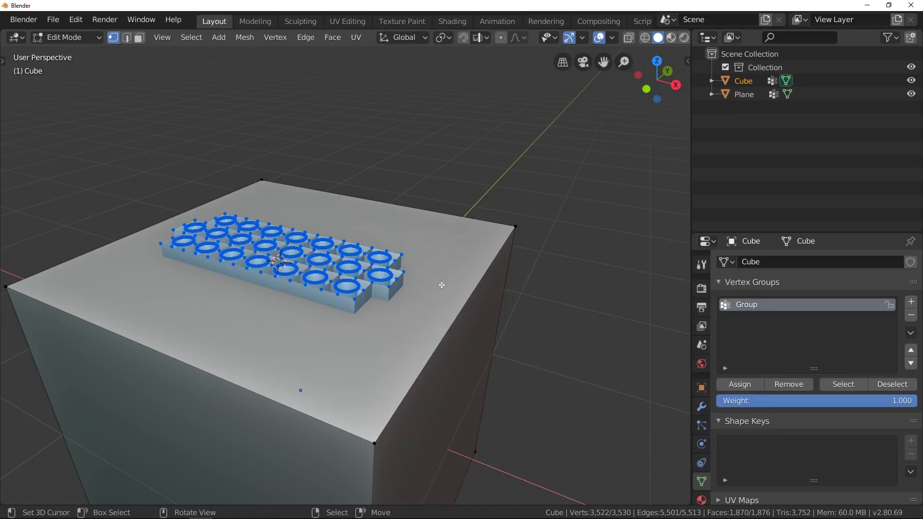
key("F3")
type("inter")
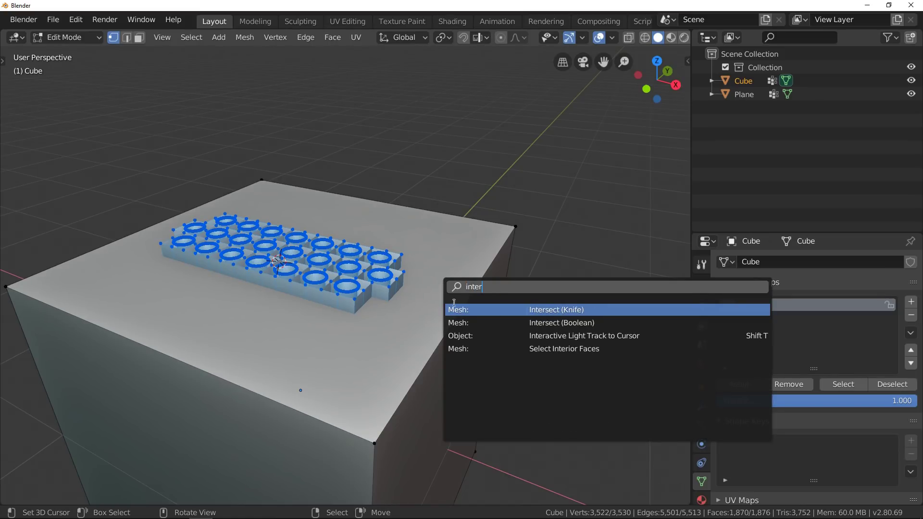
left_click(566, 310)
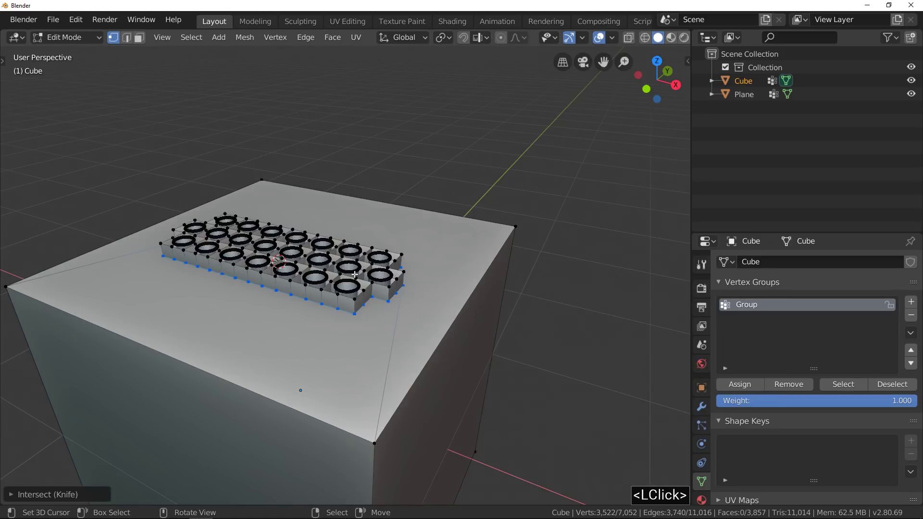
mouse_move(355, 274)
middle_mouse_down()
mouse_move(357, 308)
mouse_move(362, 287)
middle_mouse_up()
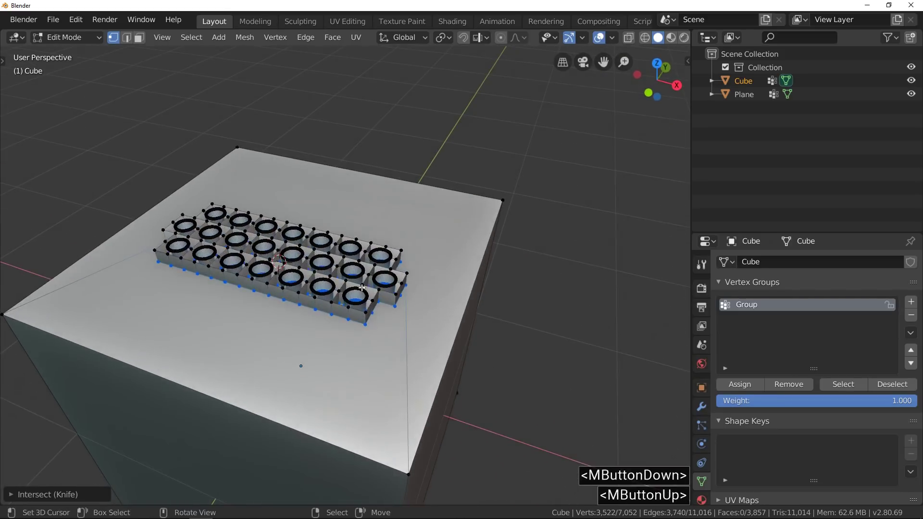
Step: Select the vertex group again and delete its vertices to remove the protruding walls from the cube
key("alt+a")
left_click(827, 384)
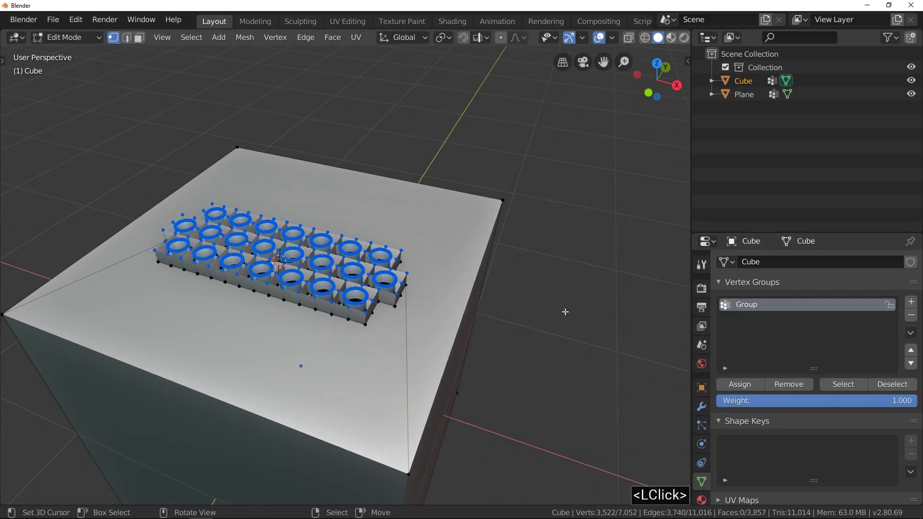
key("x")
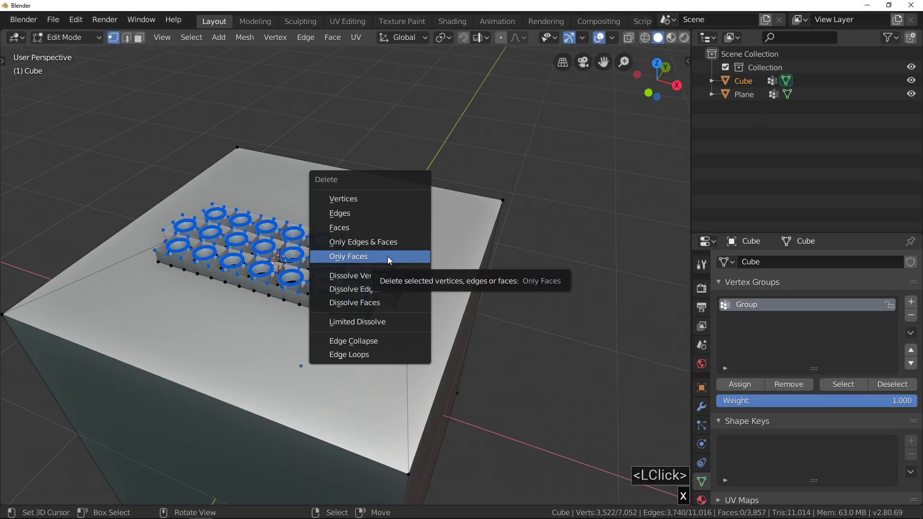
left_click(377, 202)
Step: Switch to face selection and select all the circular faces on the cube using Select Similar by Perimeter
middle_click_drag(270, 243, 431, 264)
key("ctrl+space")
scroll(371, 285, "up", 2)
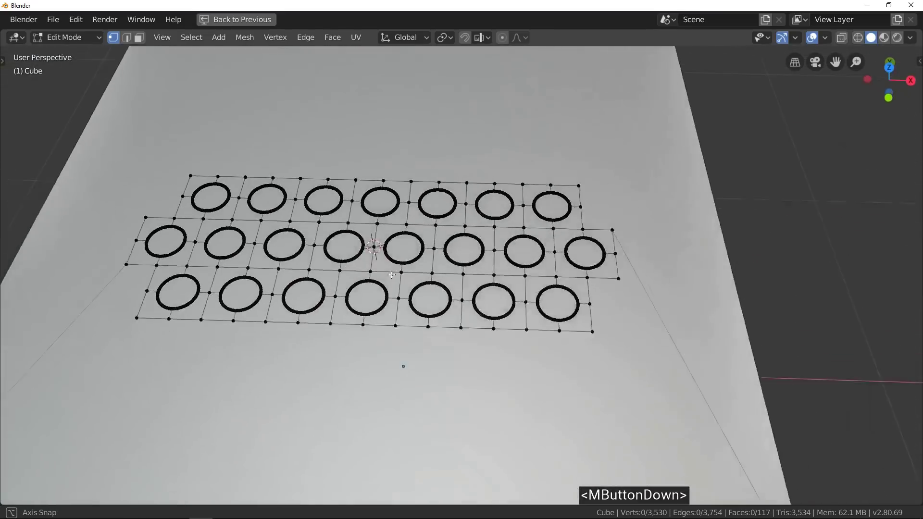
middle_click_drag(392, 275, 351, 260)
left_click(139, 38)
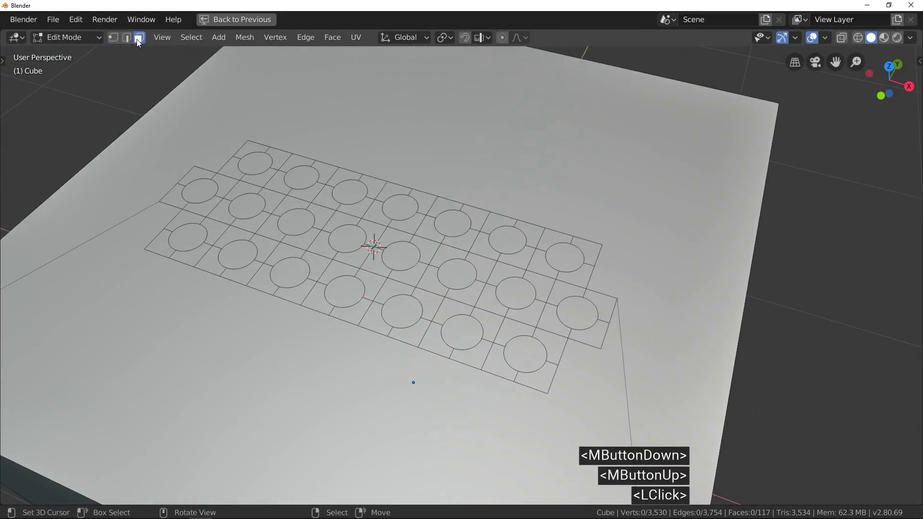
right_click(251, 166)
key("shift+g")
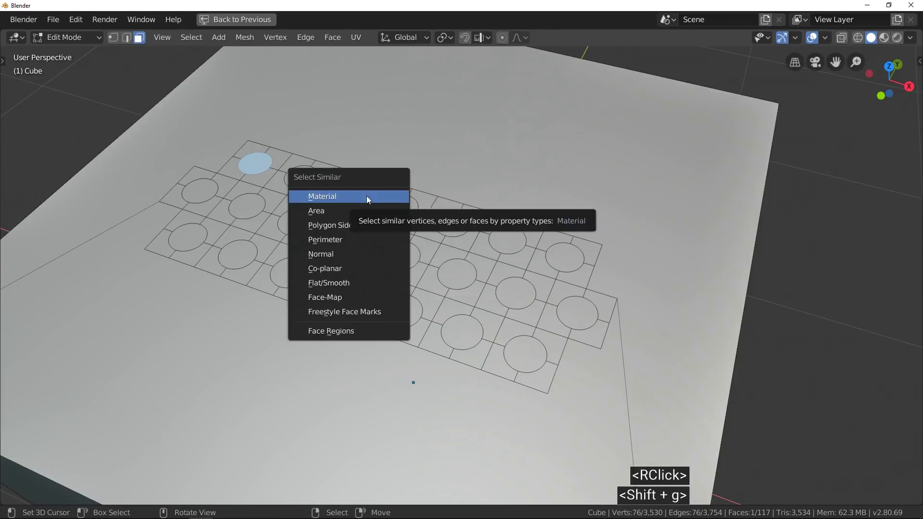
left_click(365, 238)
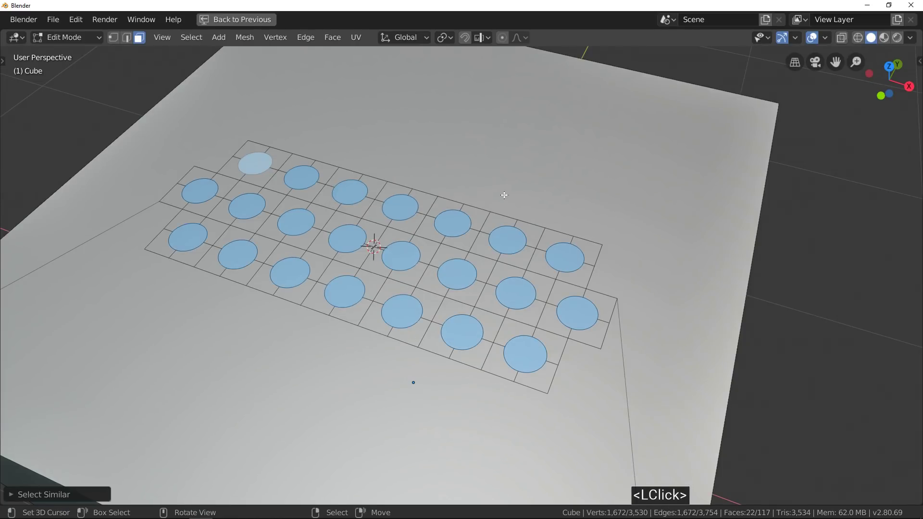
Step: Extrude the selected circular faces down into the cube to form recessed holes and return to Object Mode
key("e")
left_click(473, 219)
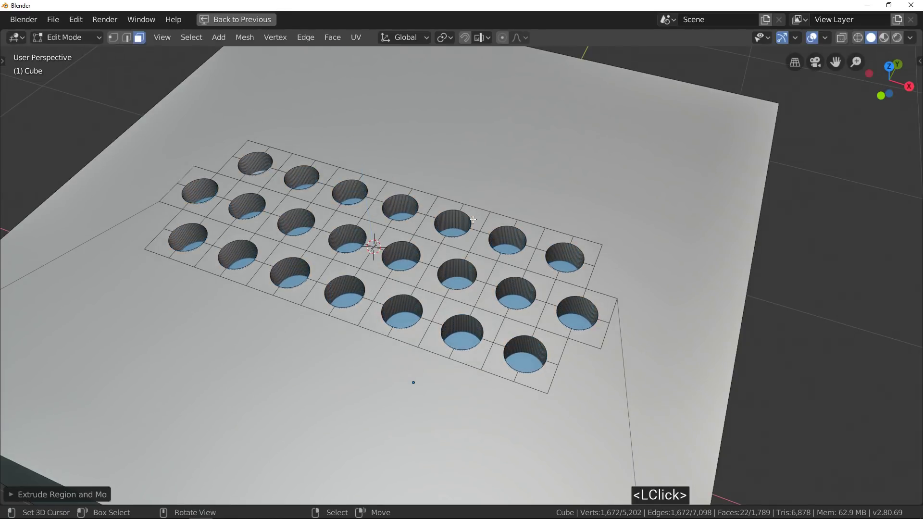
key("Tab")
scroll(481, 218, "down", 2)
middle_click_drag(486, 217, 497, 220)
Step: Restore the full window layout, show the cube's modifier settings and add a Bevel modifier
key("ctrl+space")
left_click(701, 407)
scroll(379, 202, "up", 3)
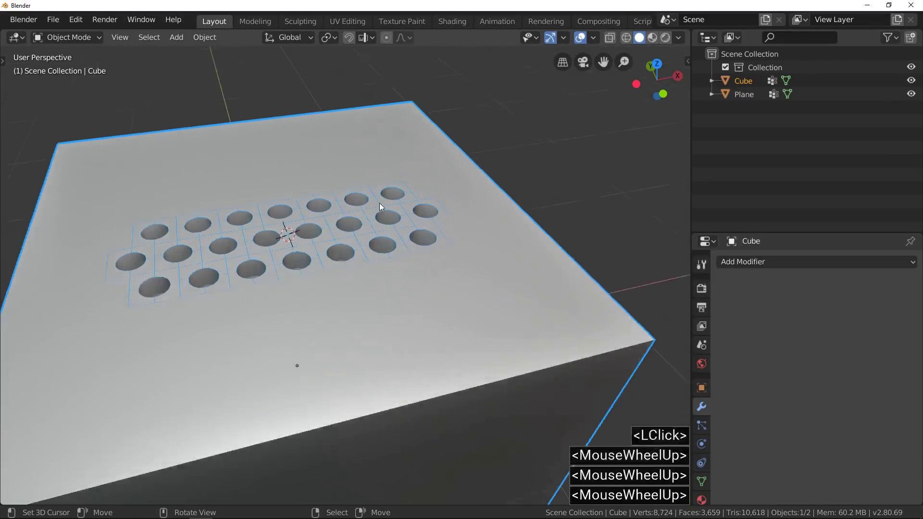
scroll(379, 203, "up", 3)
left_click(769, 261)
left_click(668, 306)
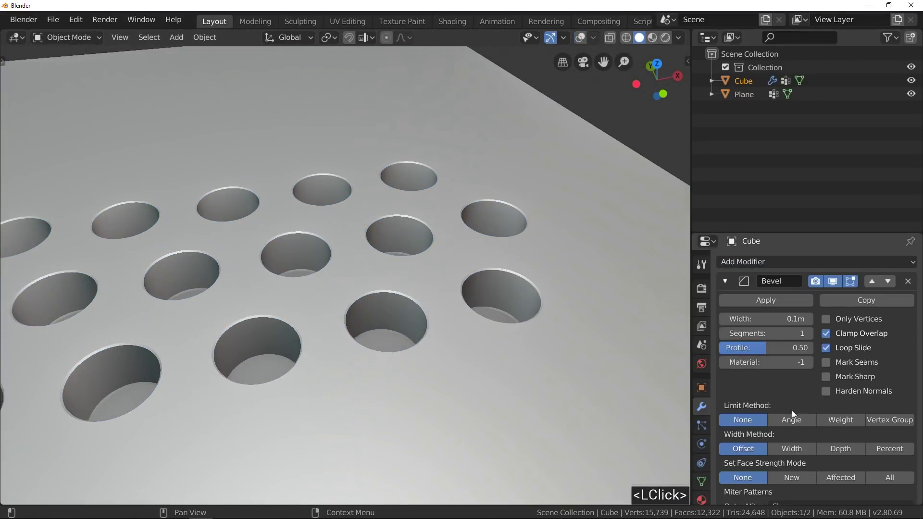
Step: Limit the bevel by angle and set it to 8 segments with a width of 0.013 m
left_click(792, 416)
left_click(766, 333)
type("8")
key("Return")
mouse_move(769, 319)
left_mouse_down("shift")
mouse_move(750, 319)
mouse_move(764, 318)
left_mouse_up("shift")
Step: Apply smooth shading to the beveled cube and check the perforated surface
left_click(204, 37)
left_click(231, 304)
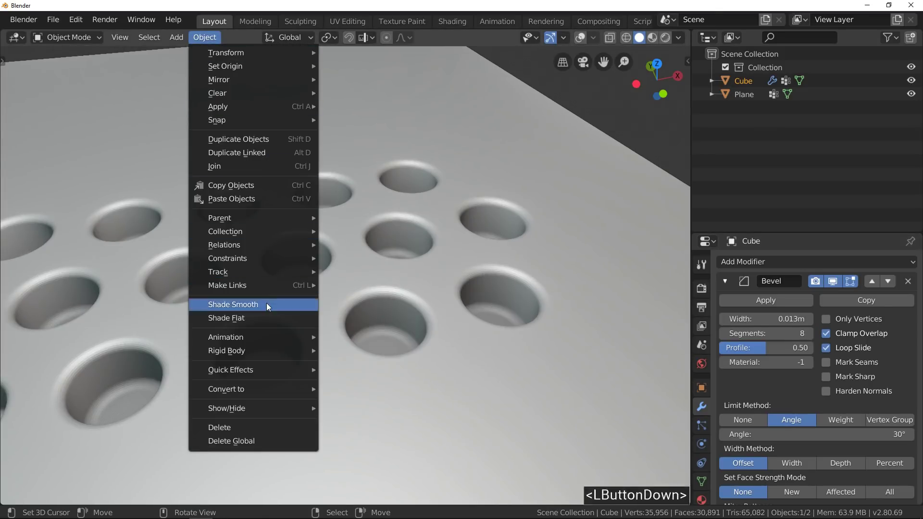
scroll(379, 260, "down", 4)
middle_click_drag(379, 261, 401, 269)
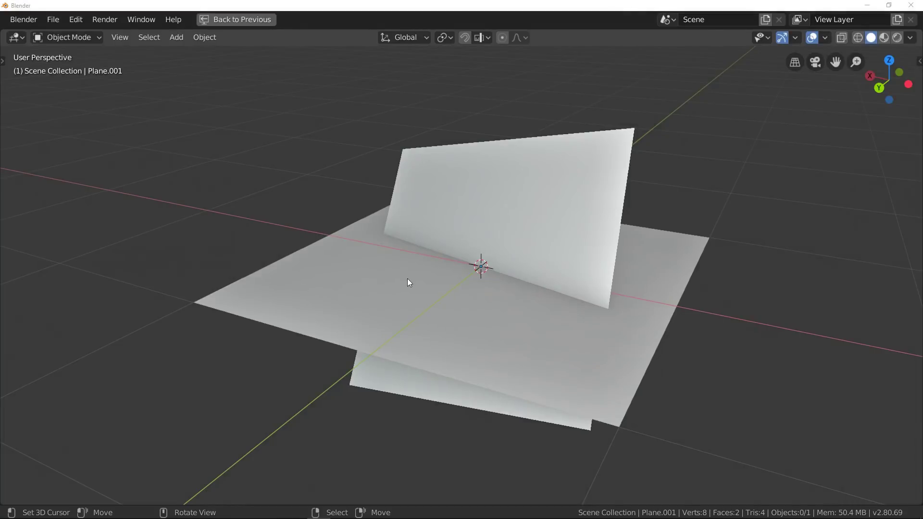
Step: In the crossed-planes object, select the tilted plane's face in Edit Mode and cut it through the flat plane with Intersect (Knife)
left_click(402, 279)
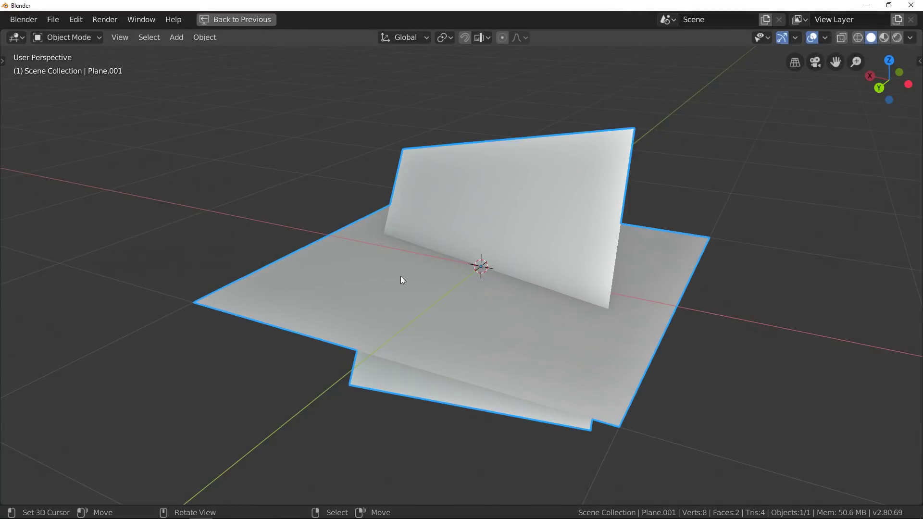
middle_click_drag(402, 279, 381, 274)
key("Tab")
left_click(139, 37)
left_click(482, 206)
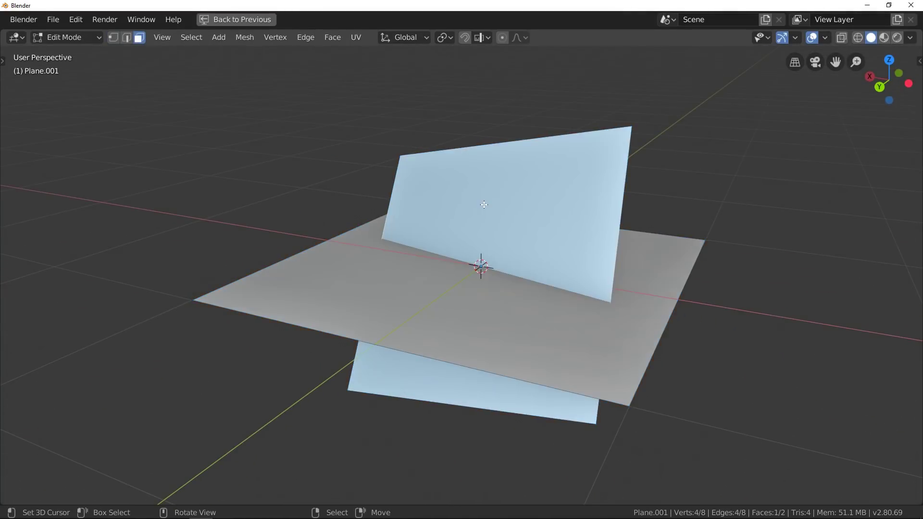
mouse_move(482, 206)
middle_mouse_down()
mouse_move(513, 168)
mouse_move(479, 211)
middle_mouse_up()
key("F3")
type("inter")
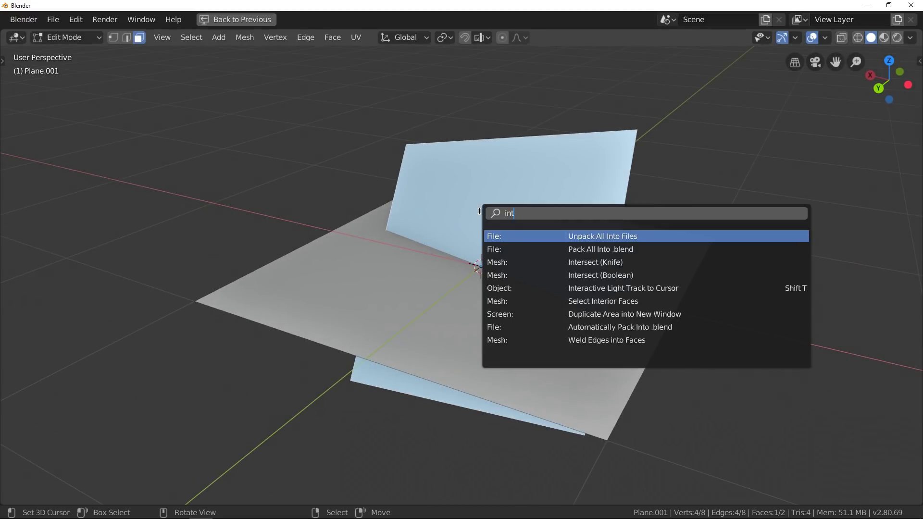
left_click(551, 235)
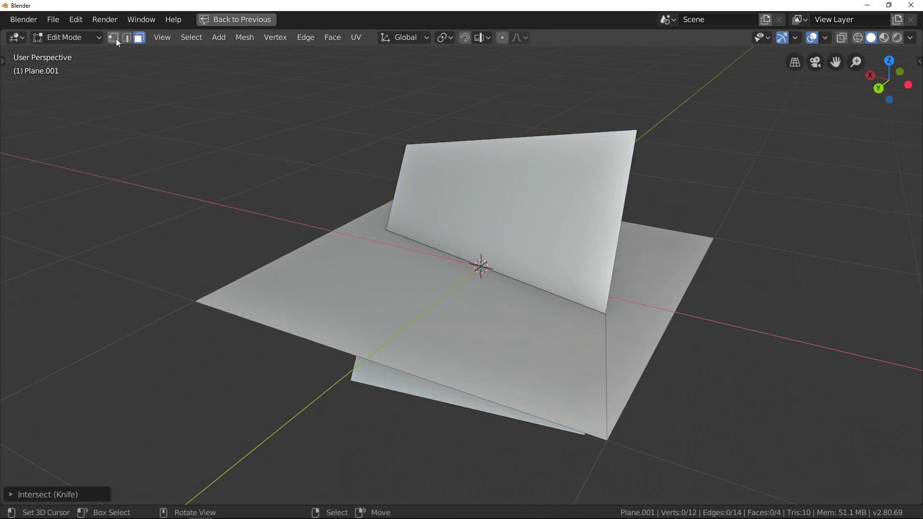
Step: Delete the tilted plane's four corner vertices, keeping only the flat plane with the cut line
left_click(114, 37)
middle_click_drag(481, 217, 317, 174)
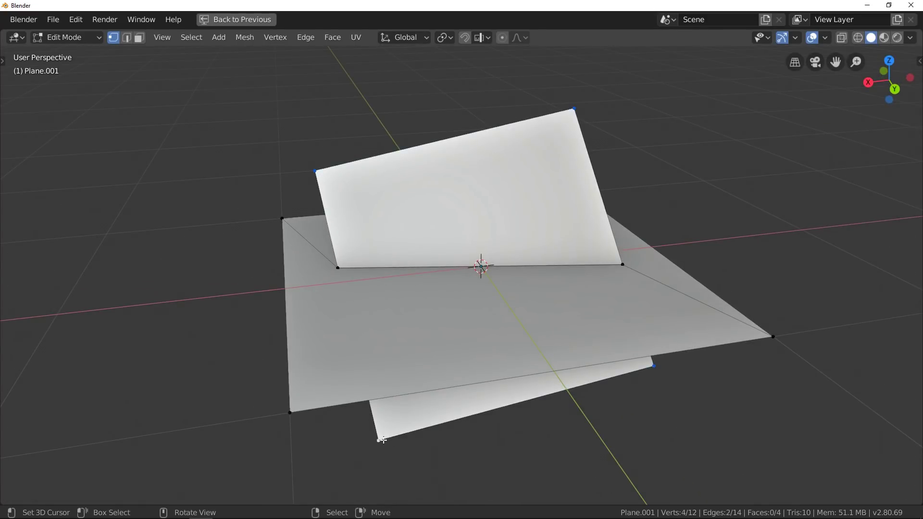
key("x")
left_click(377, 350)
middle_click_drag(377, 351, 471, 316)
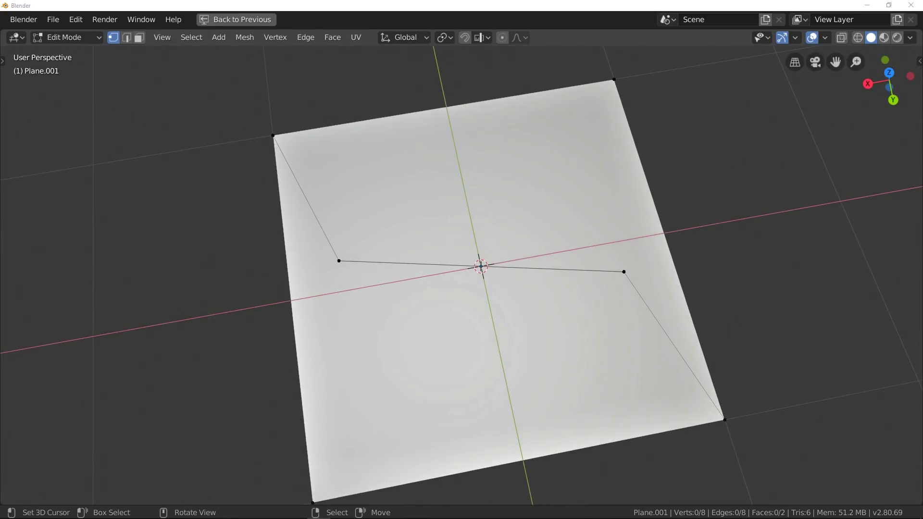